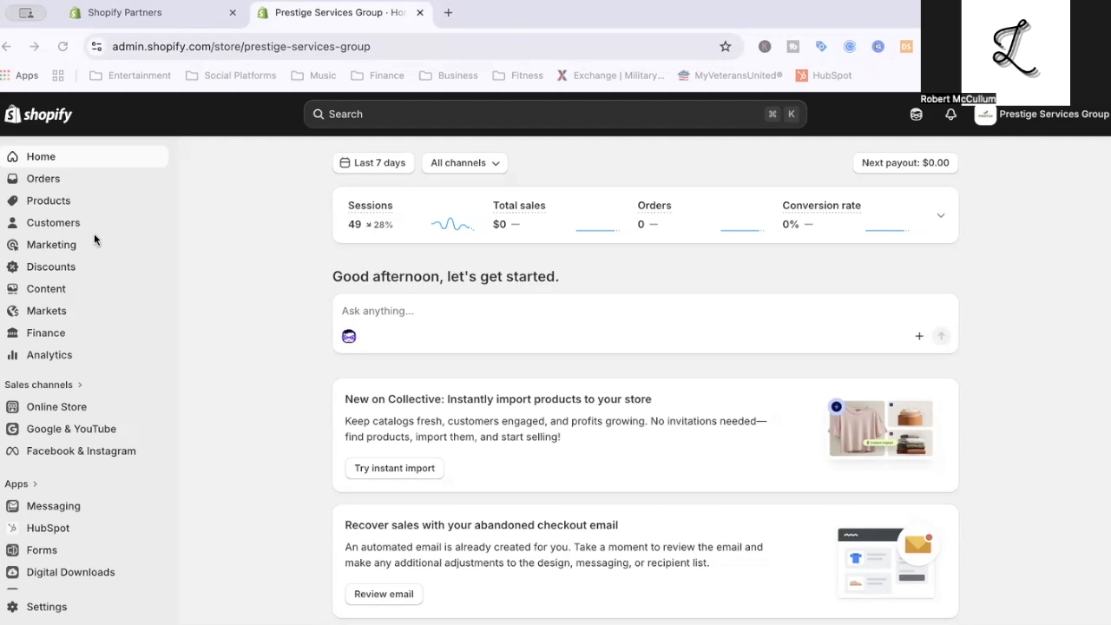
Open the Messaging app from the store's list of installed apps.
{"action": "scroll", "coordinate": [92, 244], "scroll_direction": "down", "scroll_amount": 1}
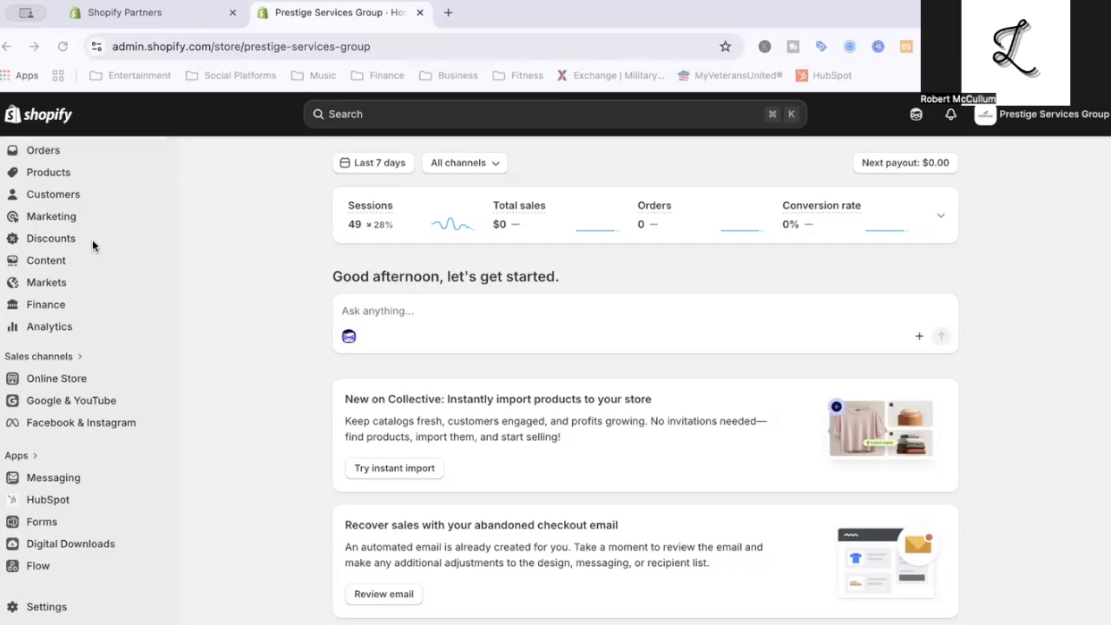
{"action": "left_click", "coordinate": [33, 457]}
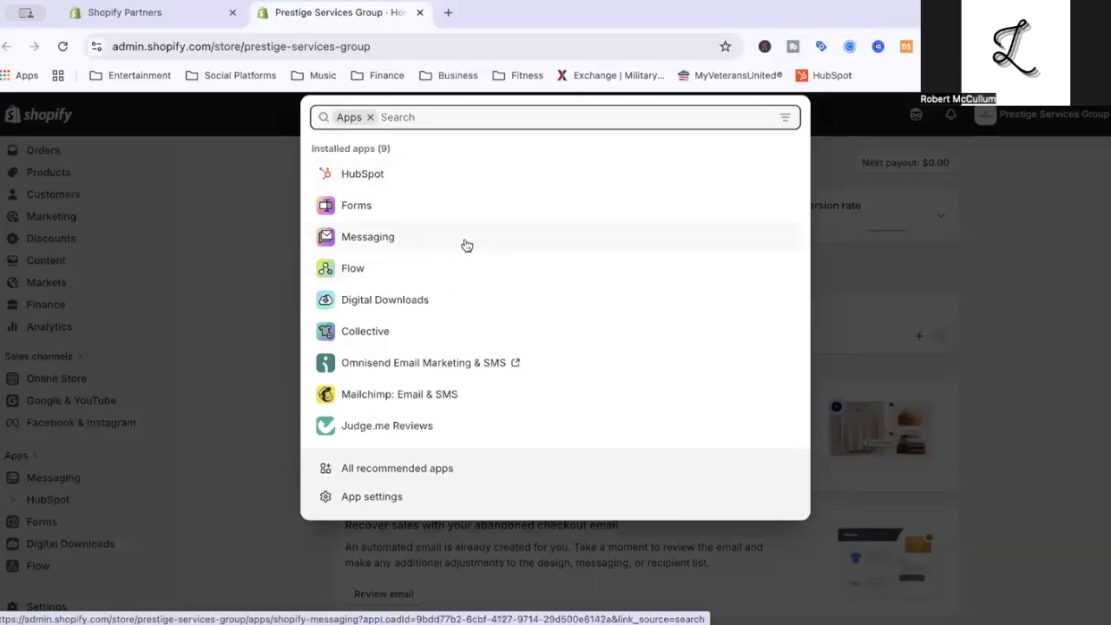
{"action": "left_click", "coordinate": [382, 243]}
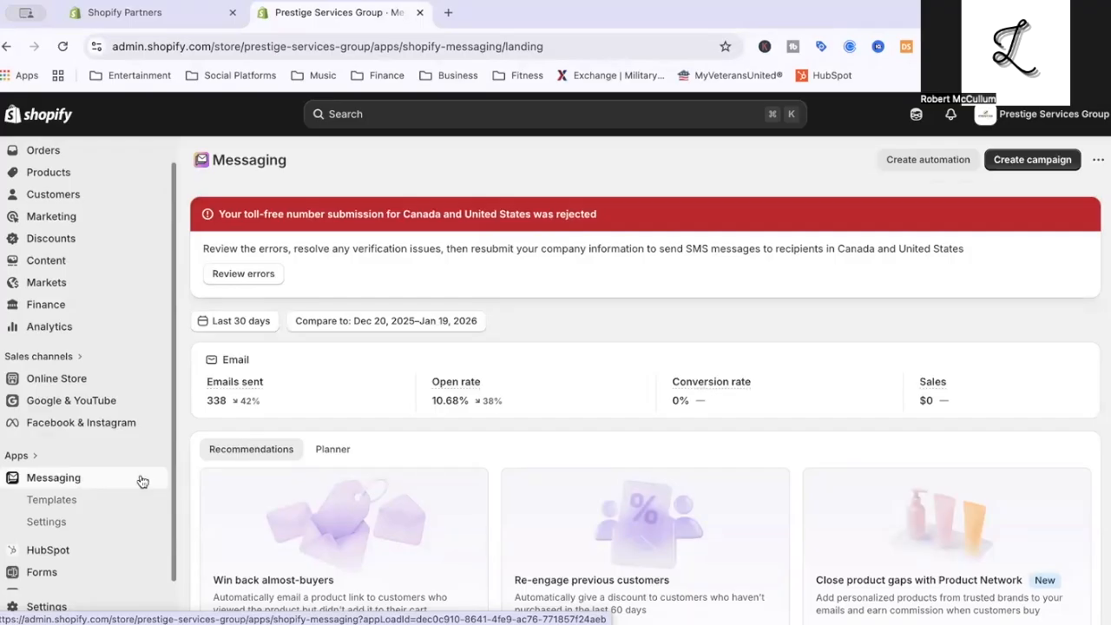
{"action": "left_click", "coordinate": [1098, 160]}
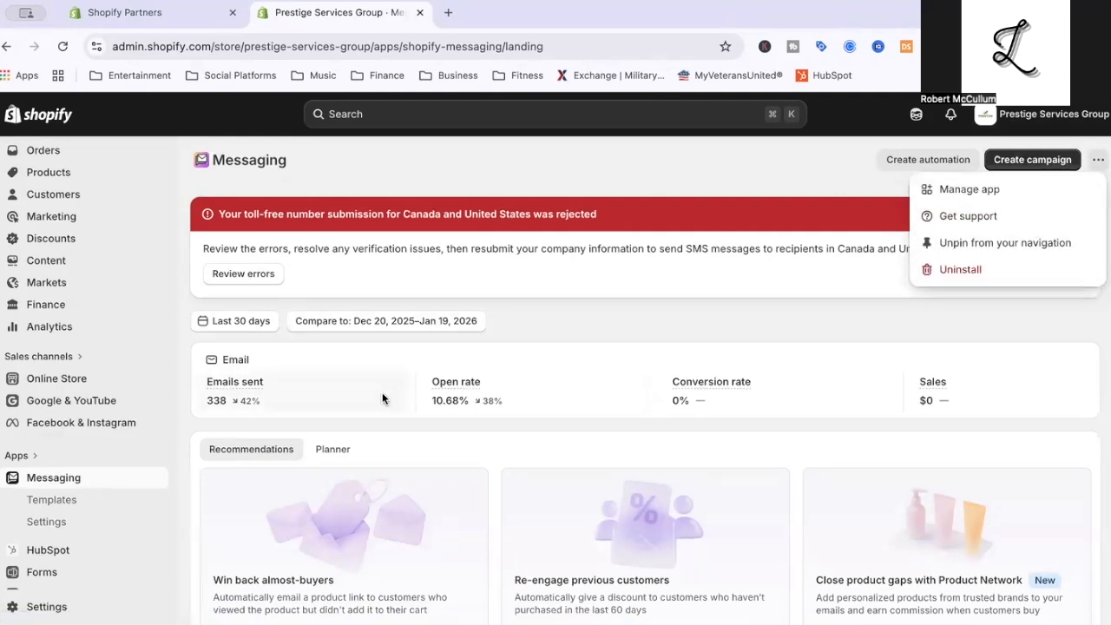
{"action": "left_click", "coordinate": [80, 480]}
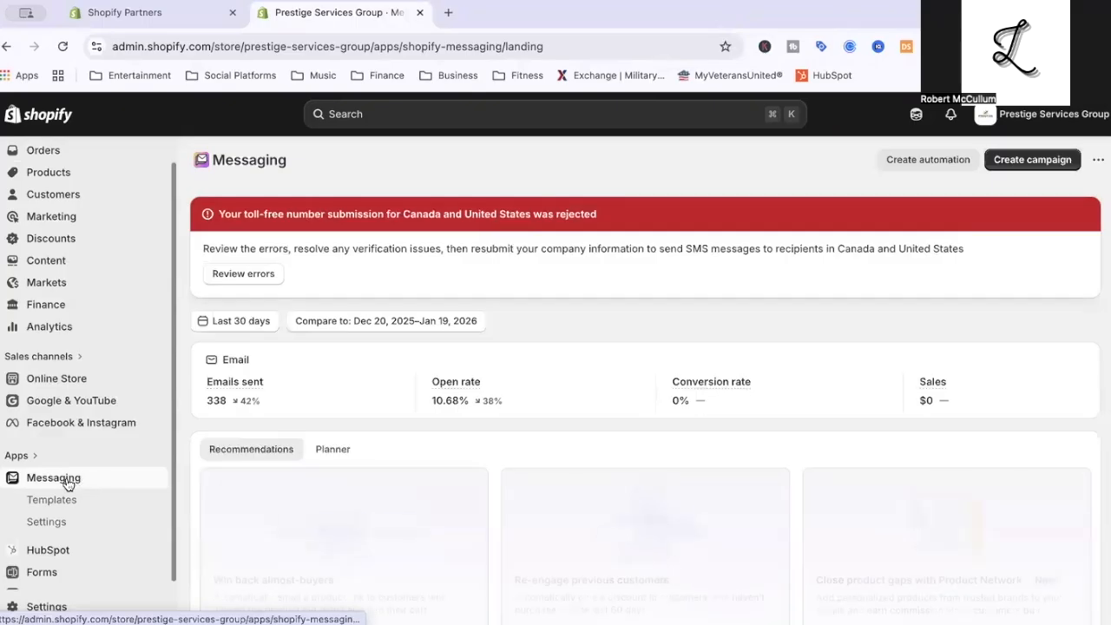
Look over the Messaging overview and start creating a new campaign.
{"action": "scroll", "coordinate": [164, 478], "scroll_direction": "down", "scroll_amount": 1}
{"action": "scroll", "coordinate": [317, 295], "scroll_direction": "down", "scroll_amount": 1}
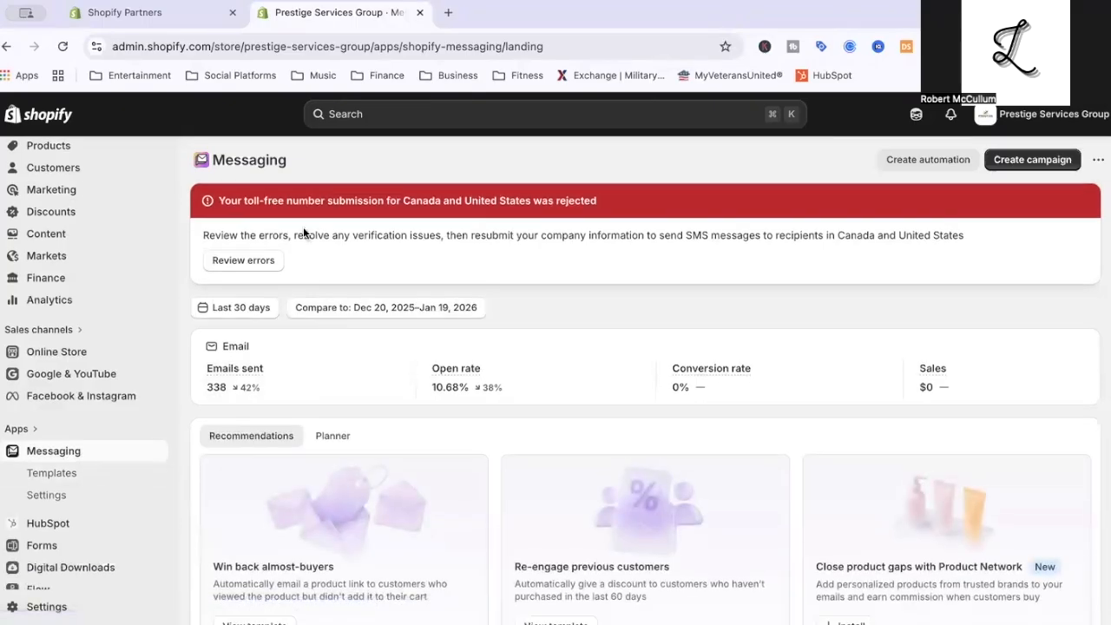
{"action": "scroll", "coordinate": [408, 232], "scroll_direction": "down", "scroll_amount": 1}
{"action": "scroll", "coordinate": [409, 232], "scroll_direction": "down", "scroll_amount": 1}
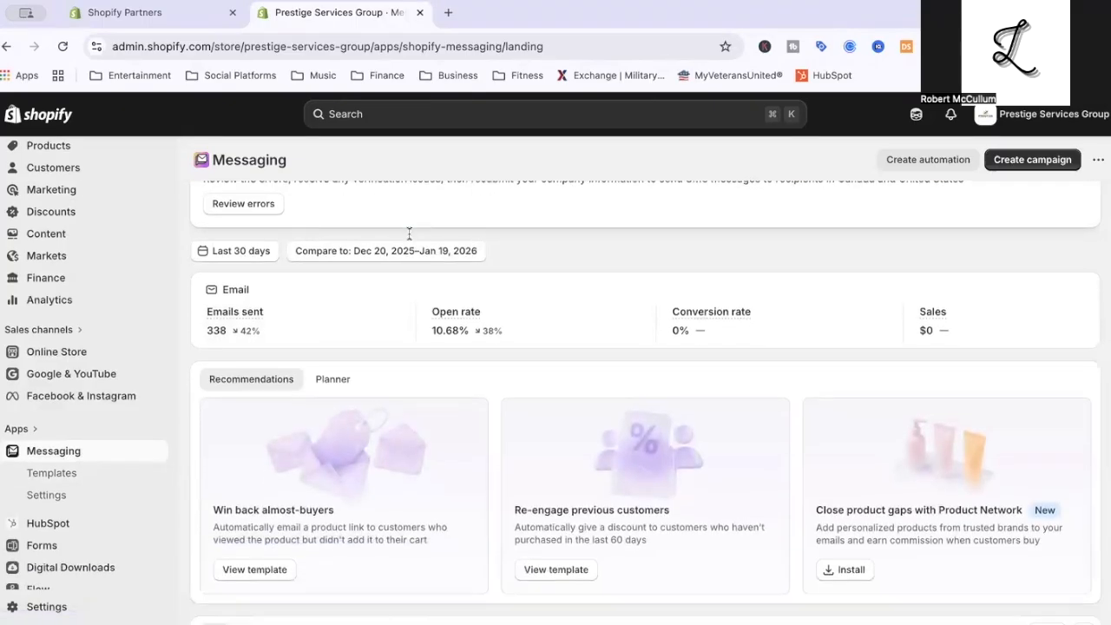
{"action": "scroll", "coordinate": [409, 233], "scroll_direction": "up", "scroll_amount": 1}
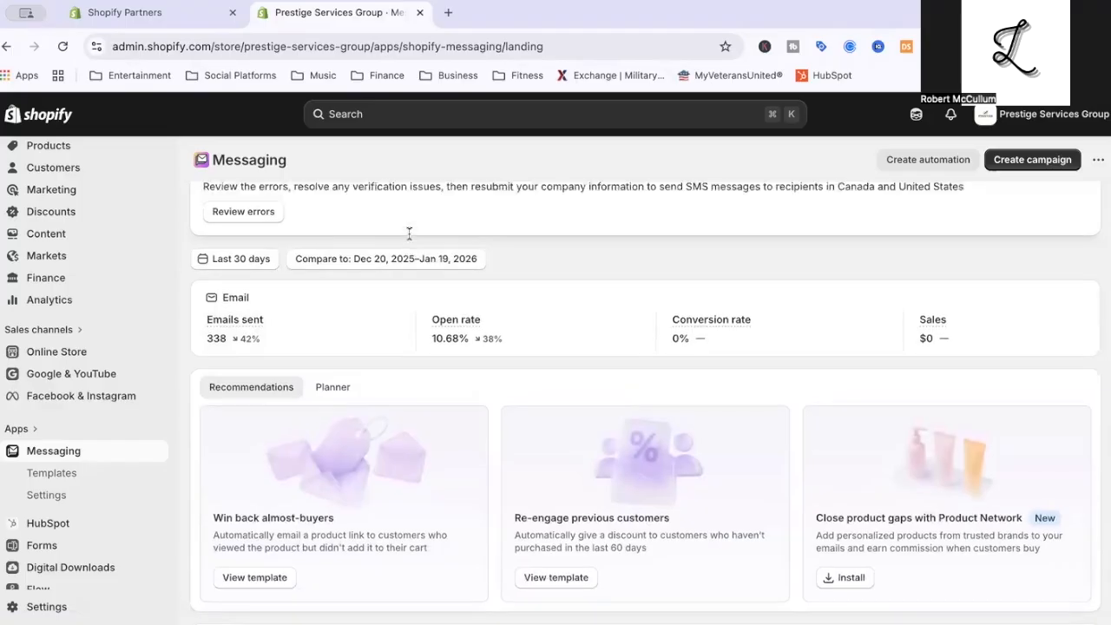
{"action": "left_click", "coordinate": [1039, 160]}
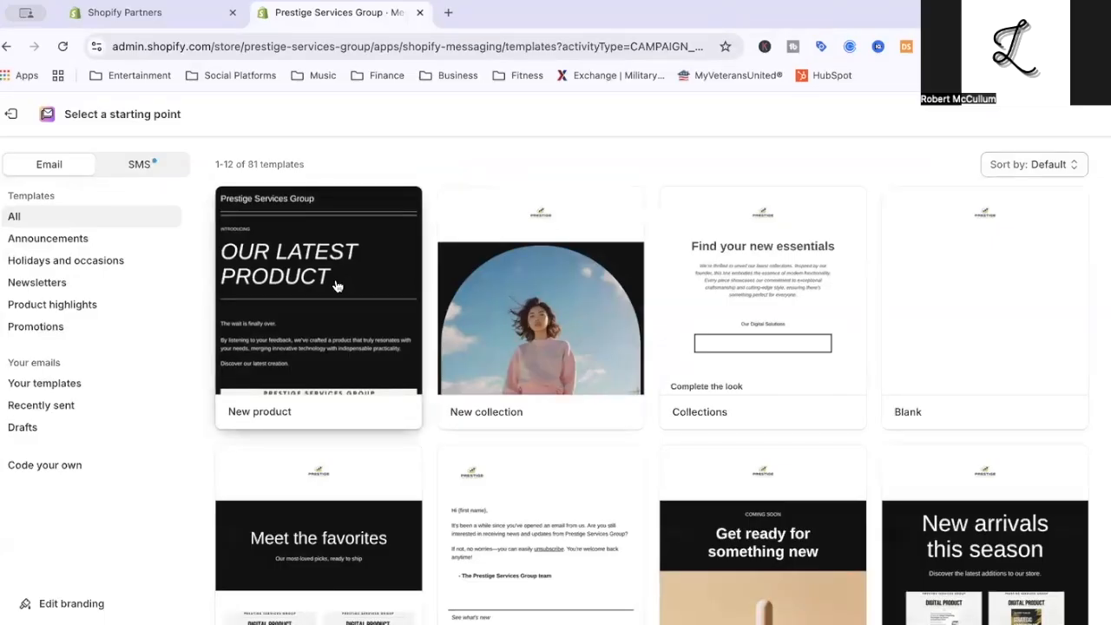
Preview the saved Credit Repair/Business Funding Template from your own templates, read it through, and close it without selecting it.
{"action": "left_click", "coordinate": [40, 387]}
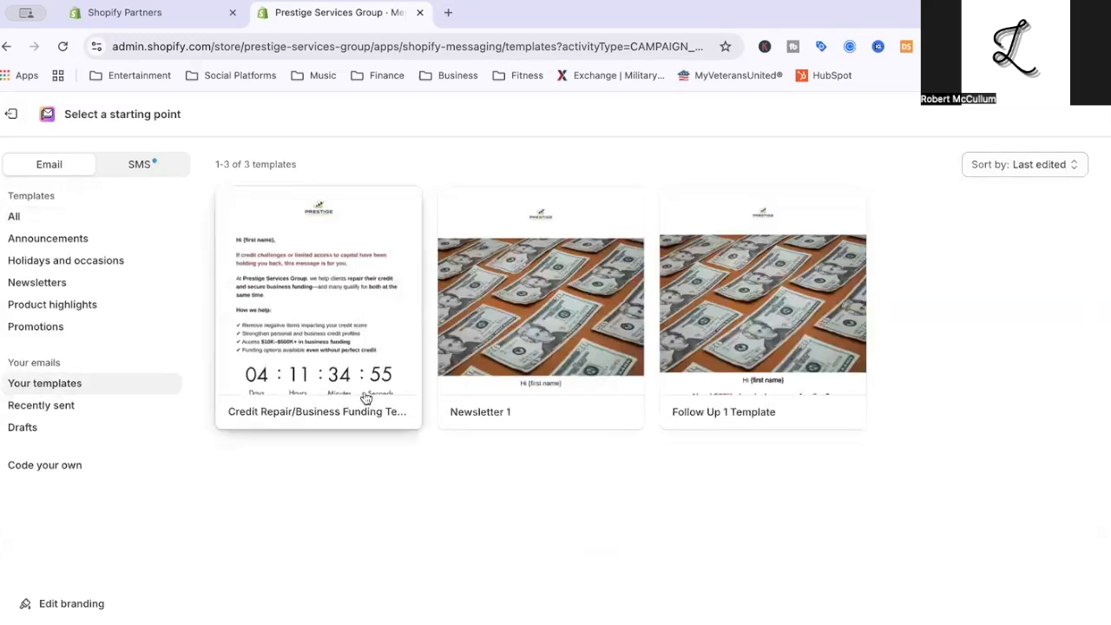
{"action": "left_click", "coordinate": [311, 414]}
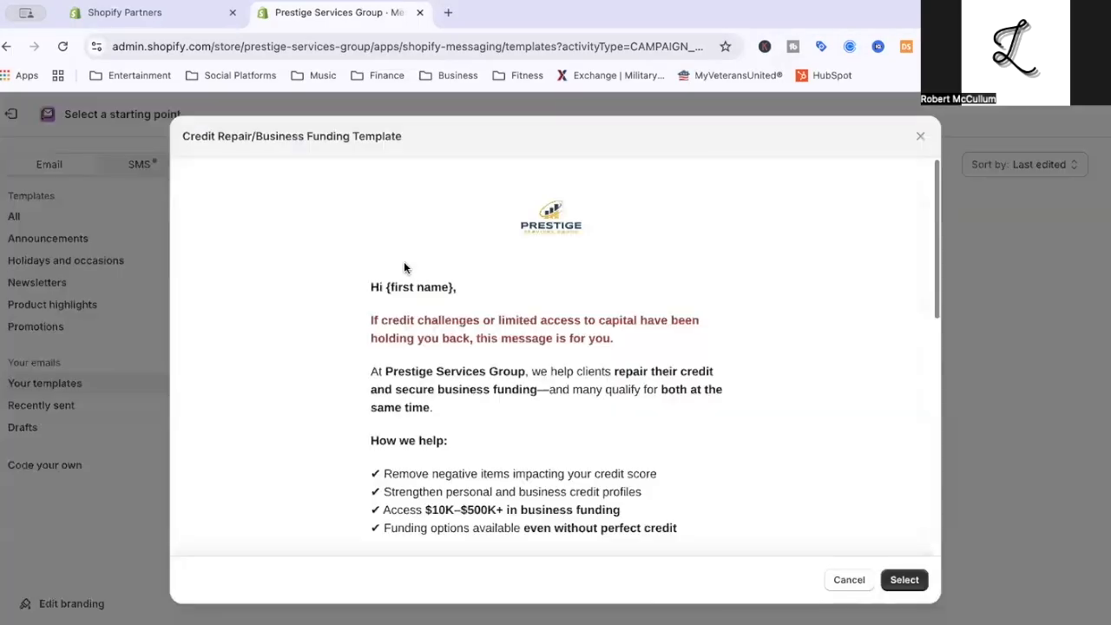
{"action": "scroll", "coordinate": [452, 406], "scroll_direction": "down", "scroll_amount": 3}
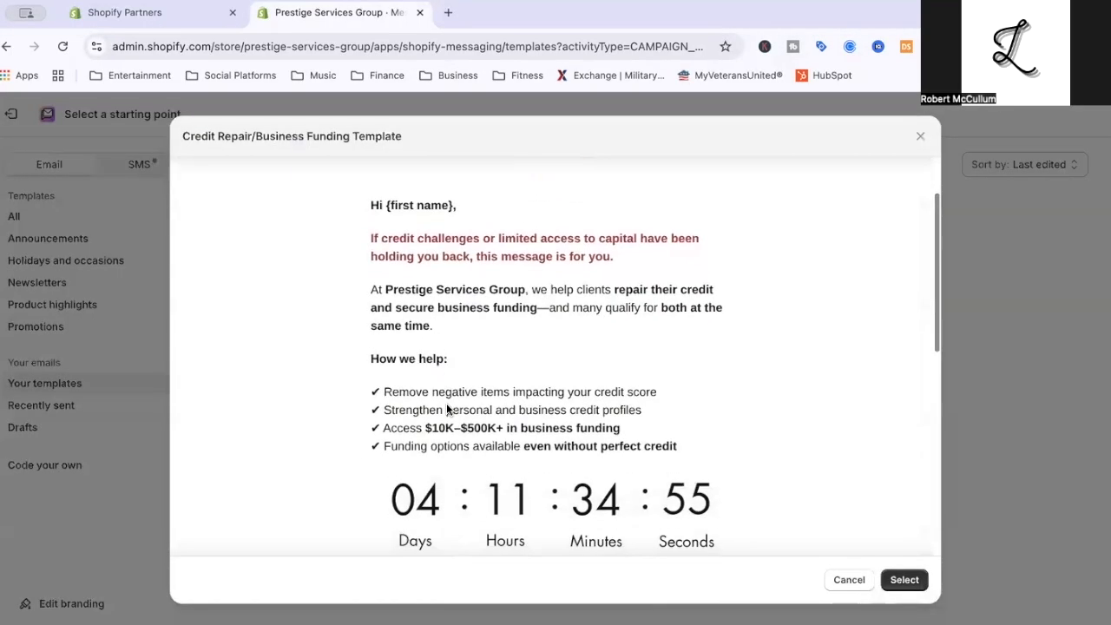
{"action": "scroll", "coordinate": [447, 408], "scroll_direction": "down", "scroll_amount": 5}
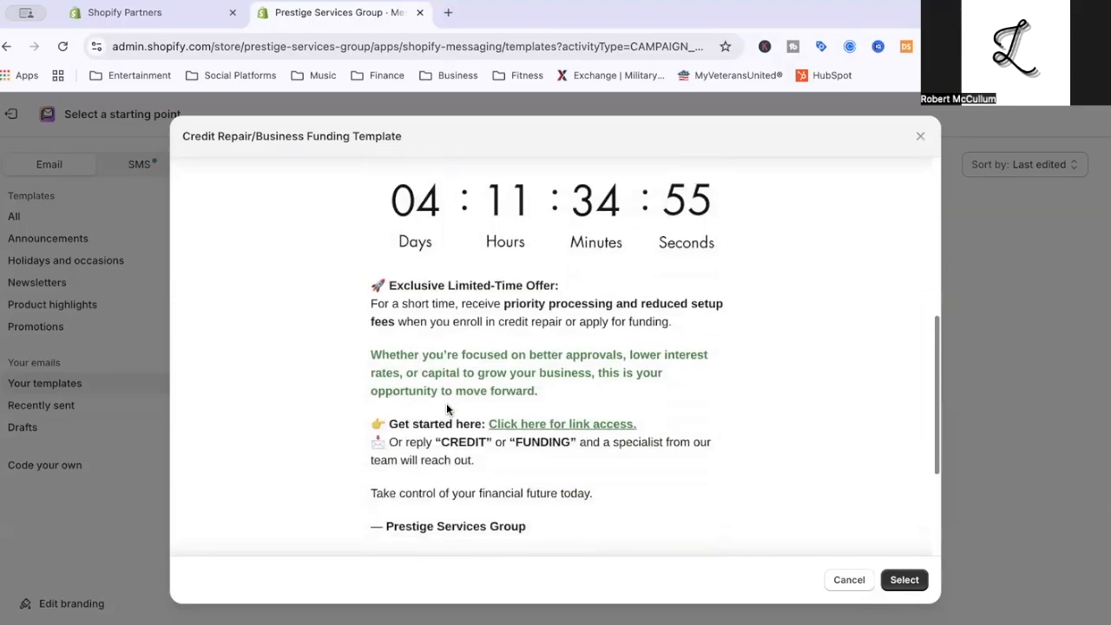
{"action": "scroll", "coordinate": [446, 403], "scroll_direction": "down", "scroll_amount": 3}
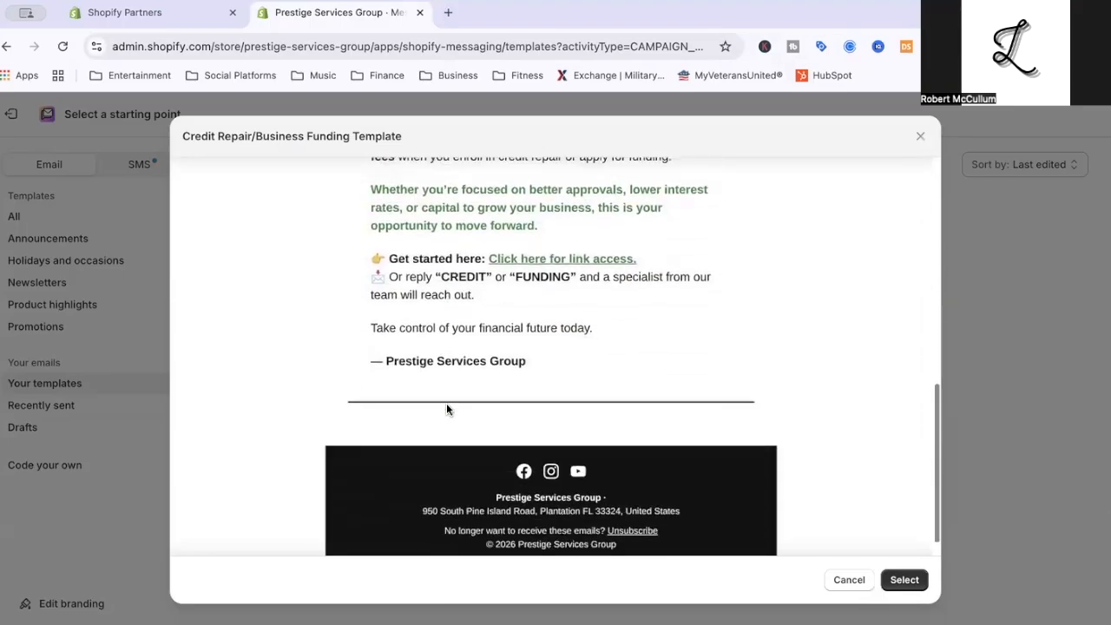
{"action": "scroll", "coordinate": [446, 408], "scroll_direction": "up", "scroll_amount": 15}
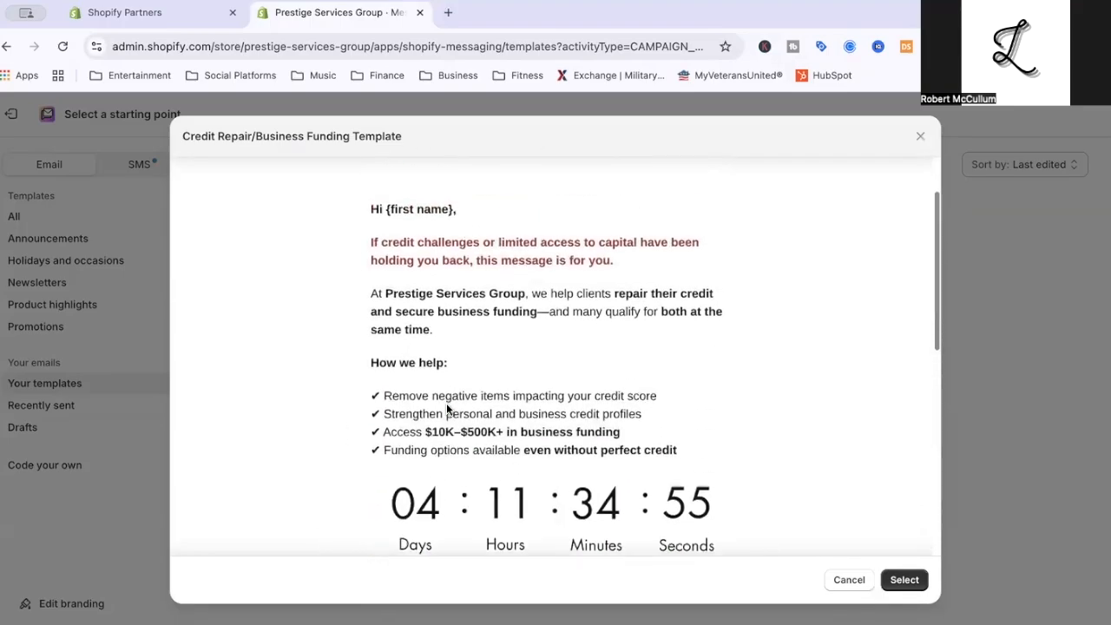
{"action": "scroll", "coordinate": [448, 408], "scroll_direction": "down", "scroll_amount": 3}
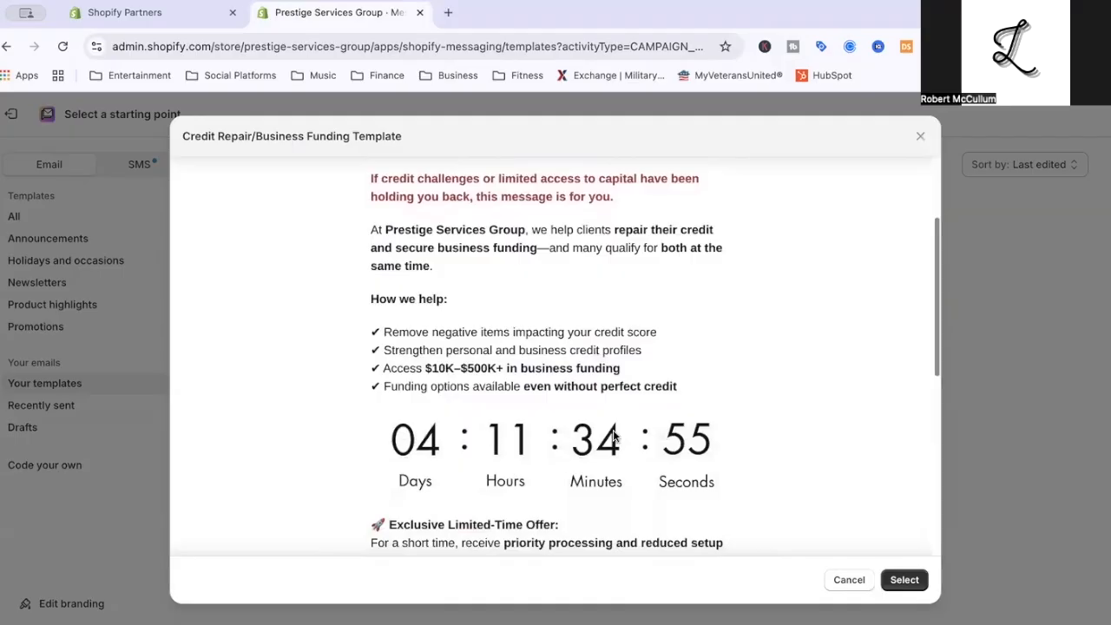
{"action": "scroll", "coordinate": [522, 434], "scroll_direction": "up", "scroll_amount": 4}
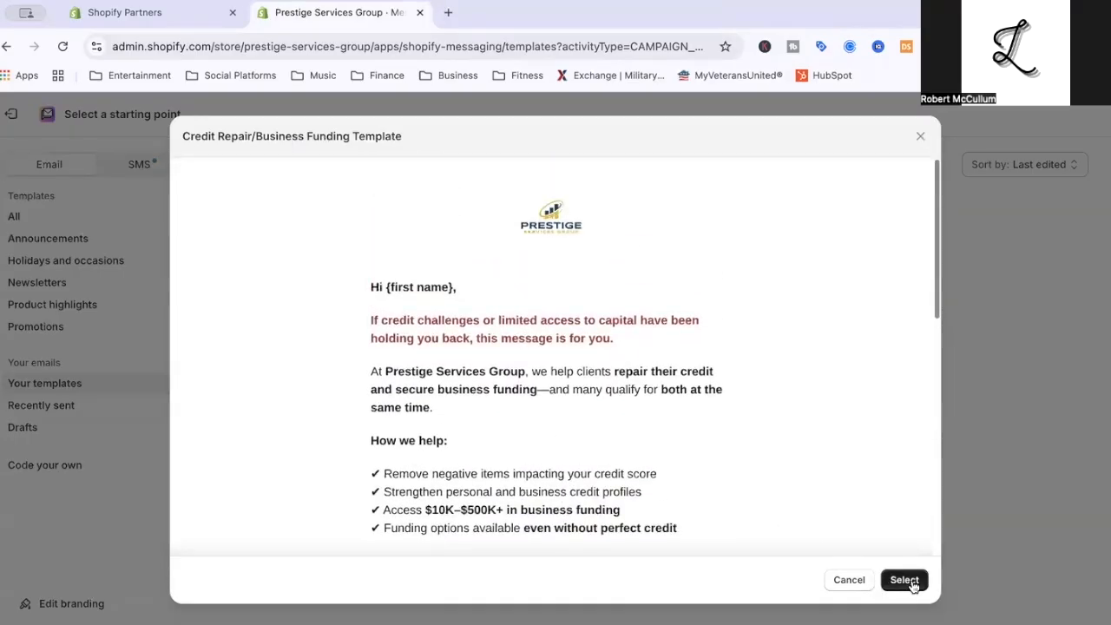
{"action": "left_click", "coordinate": [854, 585]}
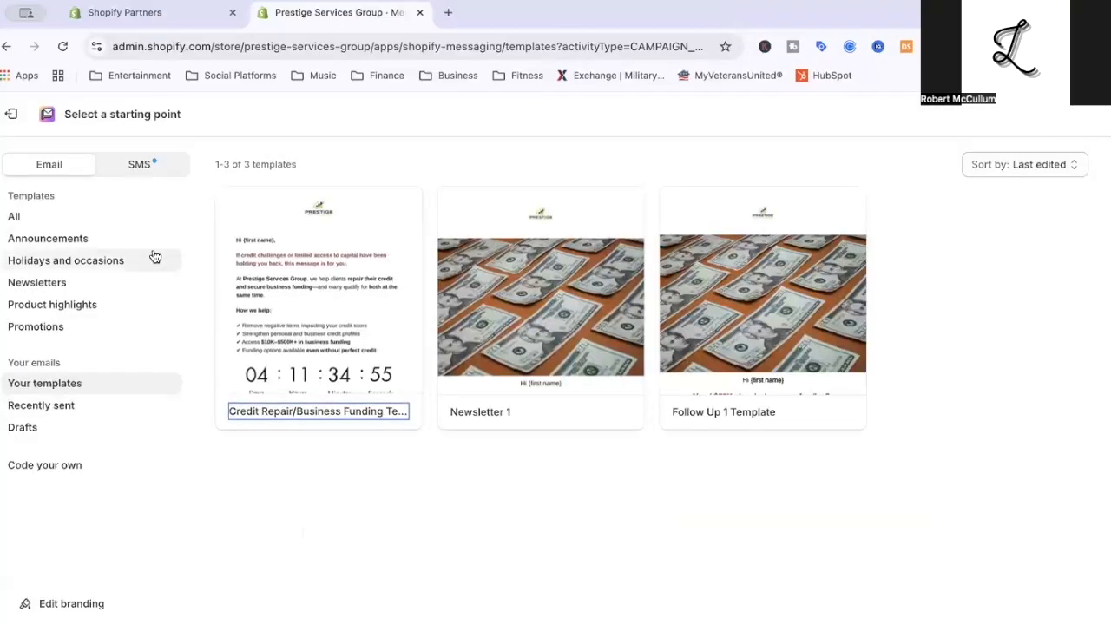
Browse all the email templates and go on to the second page of the gallery.
{"action": "left_click", "coordinate": [46, 224]}
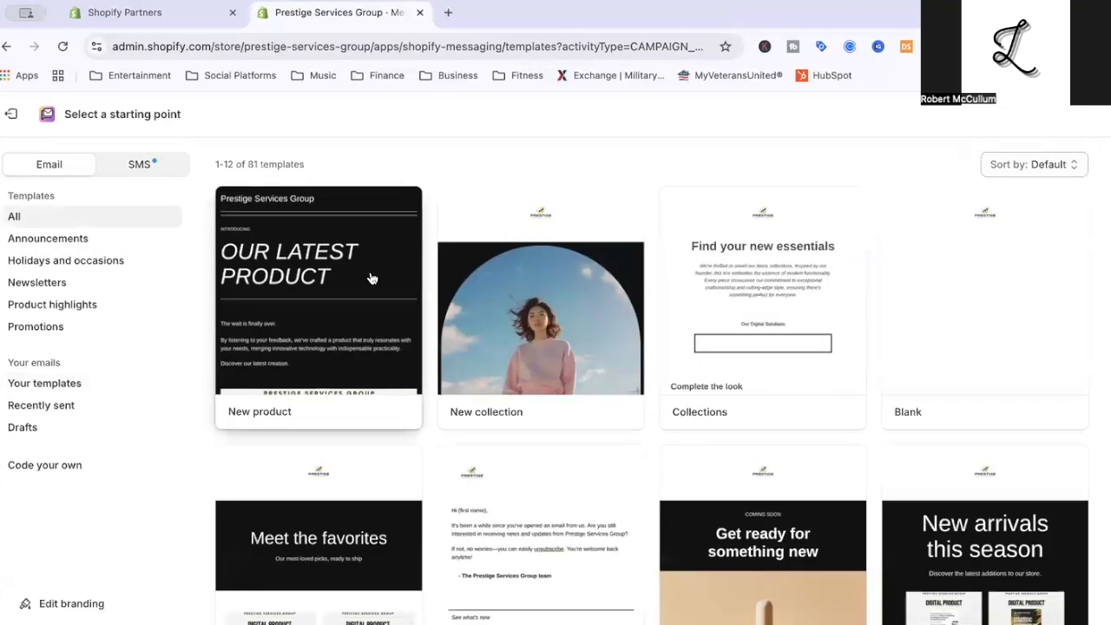
{"action": "scroll", "coordinate": [371, 278], "scroll_direction": "down", "scroll_amount": 1}
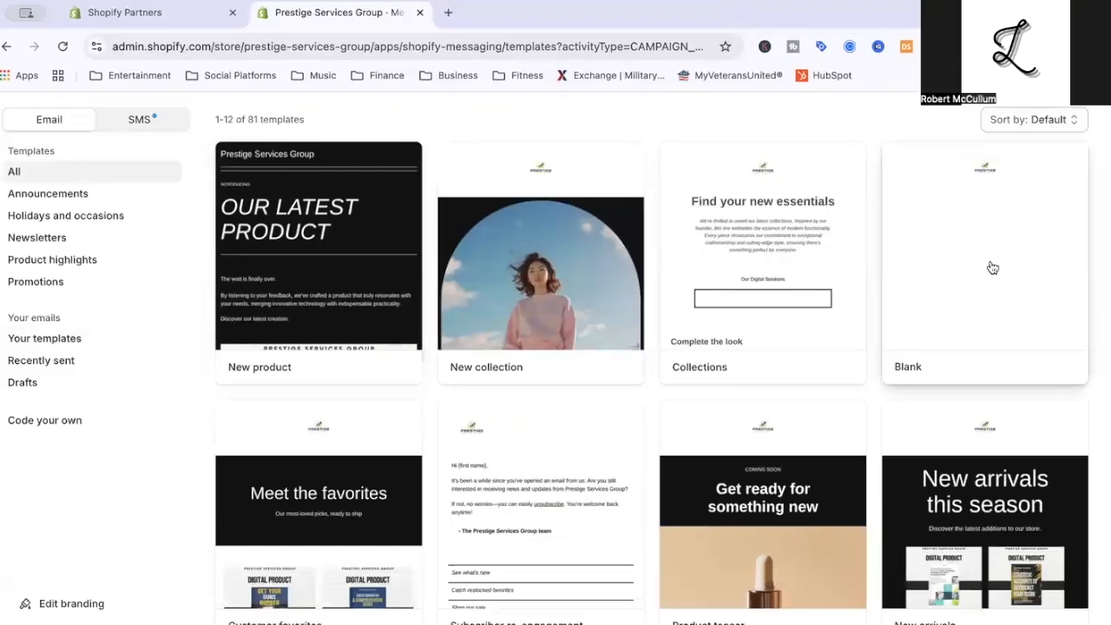
{"action": "scroll", "coordinate": [993, 267], "scroll_direction": "down", "scroll_amount": 4}
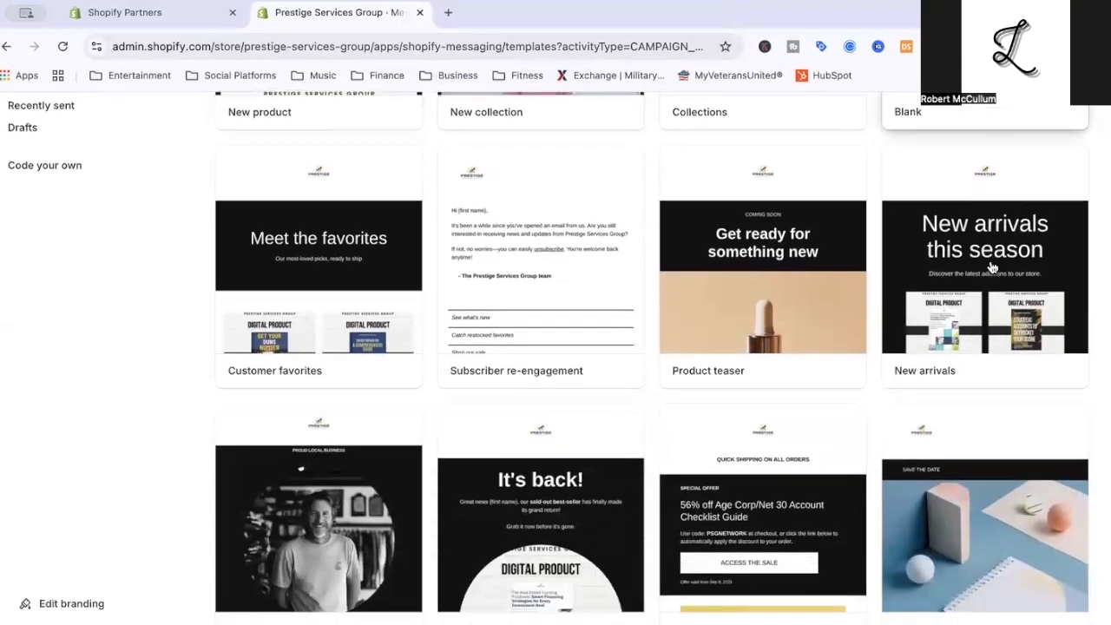
{"action": "scroll", "coordinate": [991, 267], "scroll_direction": "up", "scroll_amount": 4}
{"action": "scroll", "coordinate": [991, 267], "scroll_direction": "down", "scroll_amount": 4}
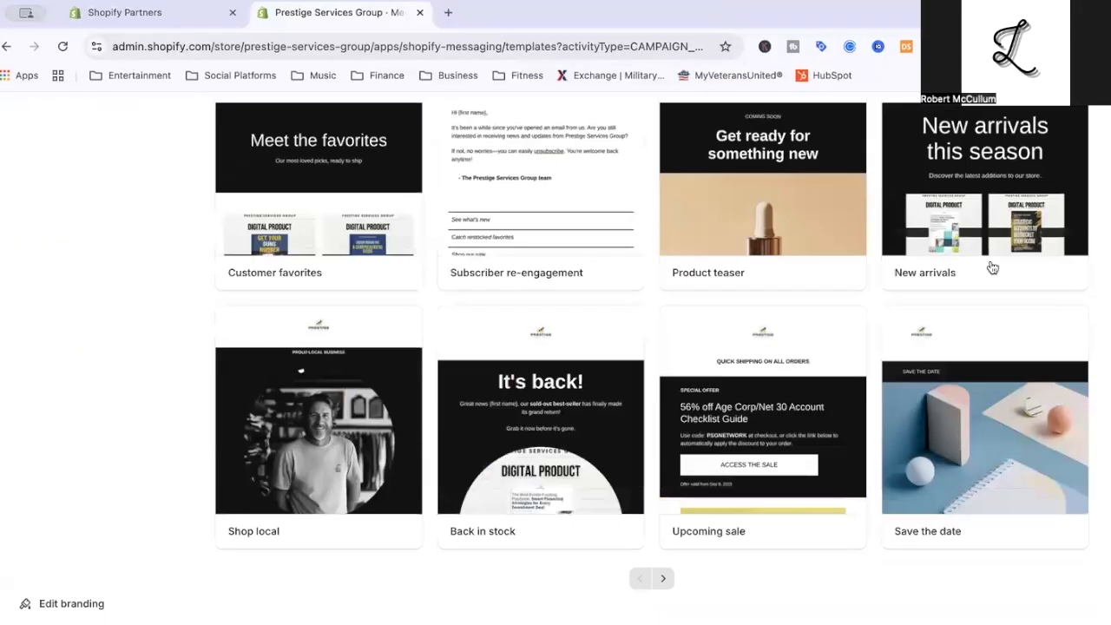
{"action": "left_click", "coordinate": [665, 578]}
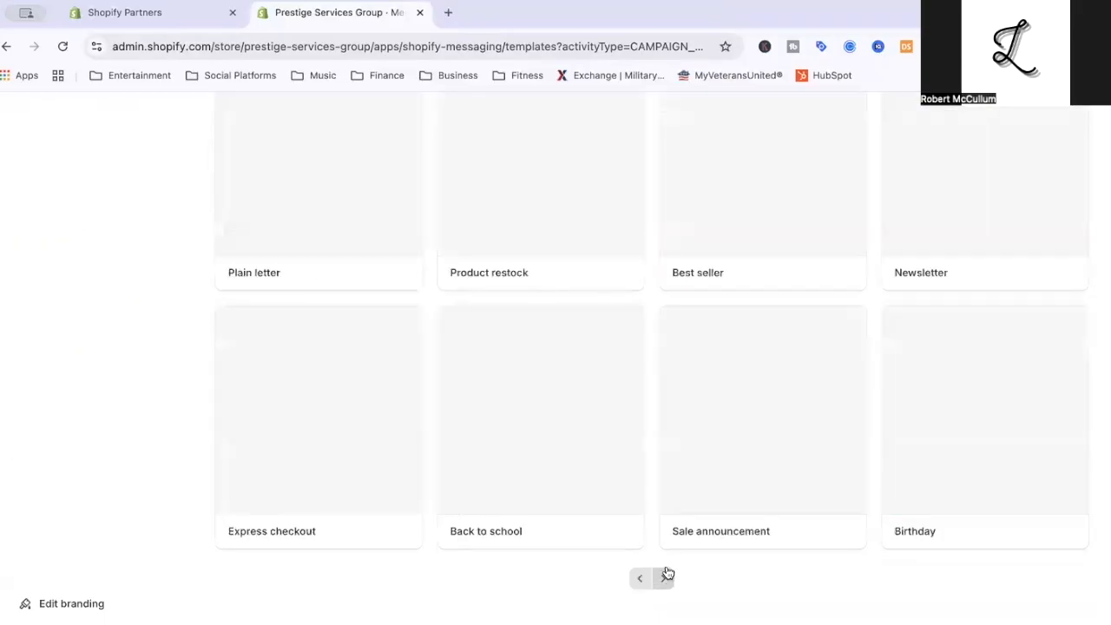
{"action": "scroll", "coordinate": [692, 416], "scroll_direction": "up", "scroll_amount": 5}
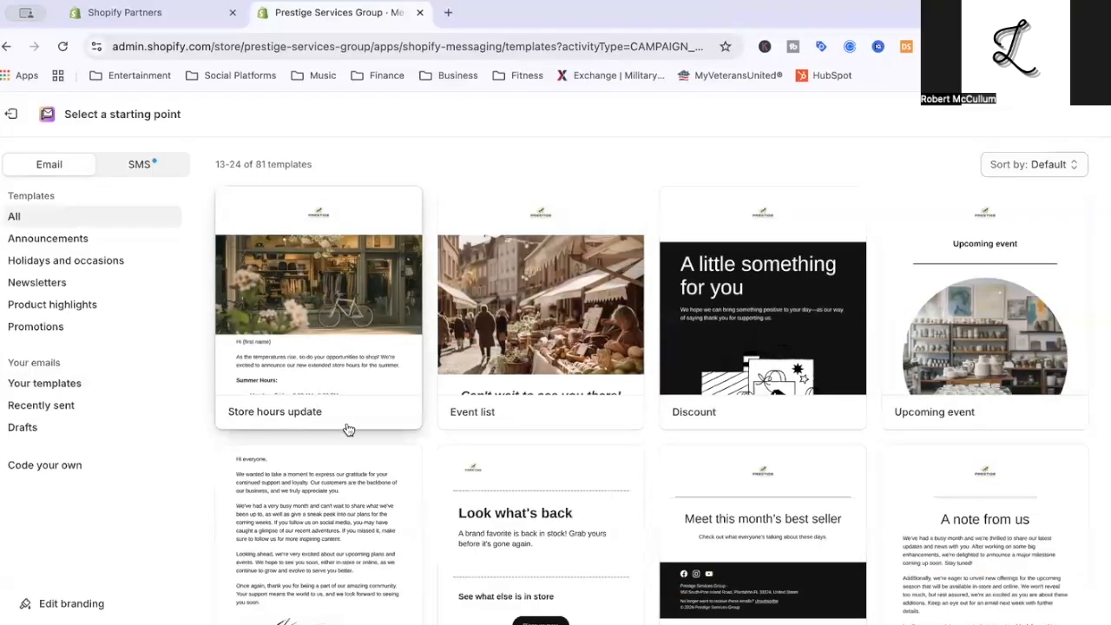
Preview the Store hours update template and select it as the campaign's starting point.
{"action": "left_click", "coordinate": [292, 334]}
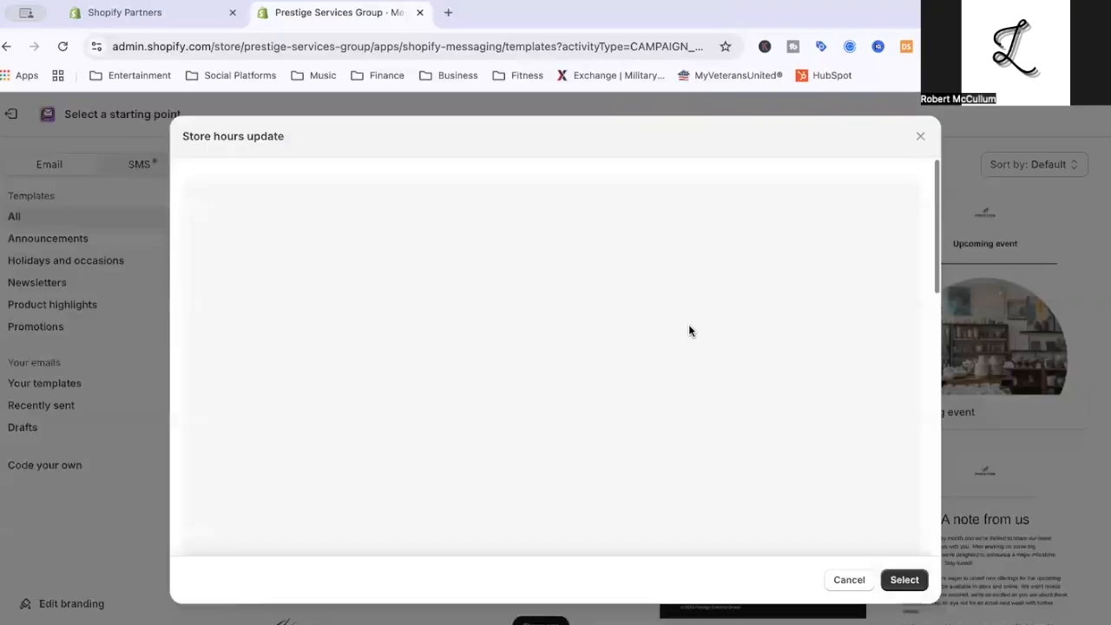
{"action": "scroll", "coordinate": [689, 330], "scroll_direction": "down", "scroll_amount": 4}
{"action": "scroll", "coordinate": [689, 330], "scroll_direction": "down", "scroll_amount": 3}
{"action": "scroll", "coordinate": [689, 327], "scroll_direction": "up", "scroll_amount": 4}
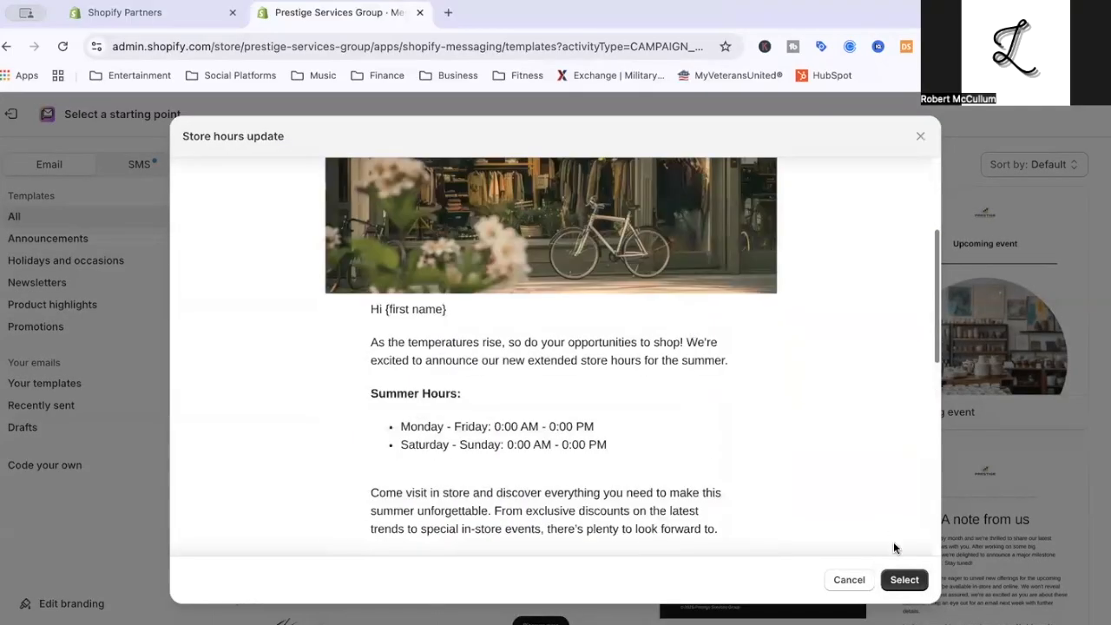
{"action": "left_click", "coordinate": [905, 580]}
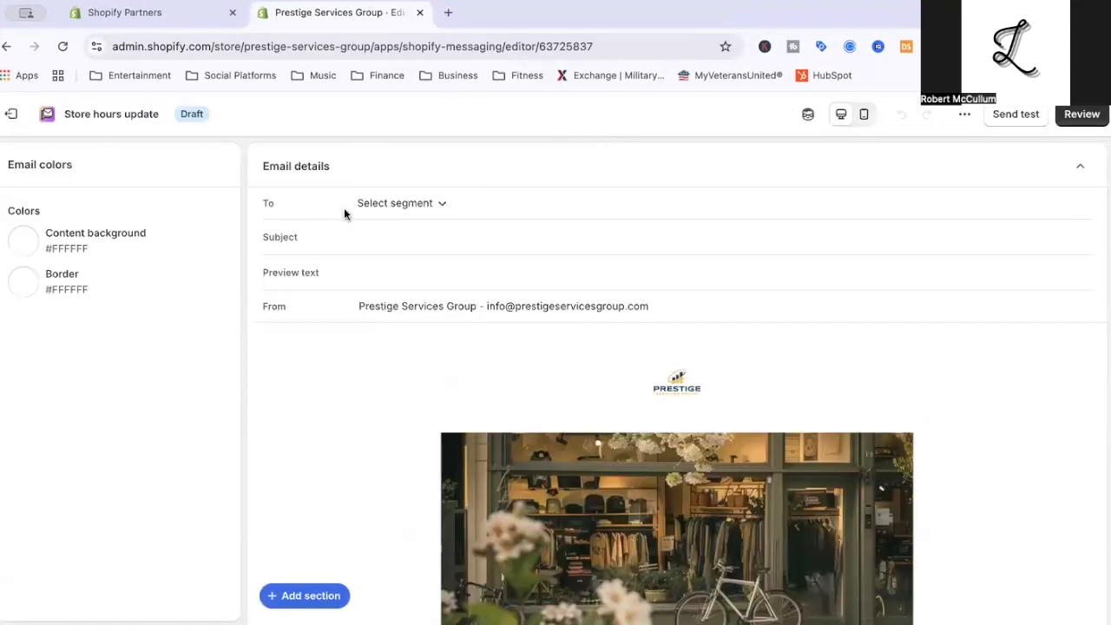
Address the email to the All subscribers segment and set its subject to "You're Leaving Funding on the Table".
{"action": "left_click", "coordinate": [385, 205]}
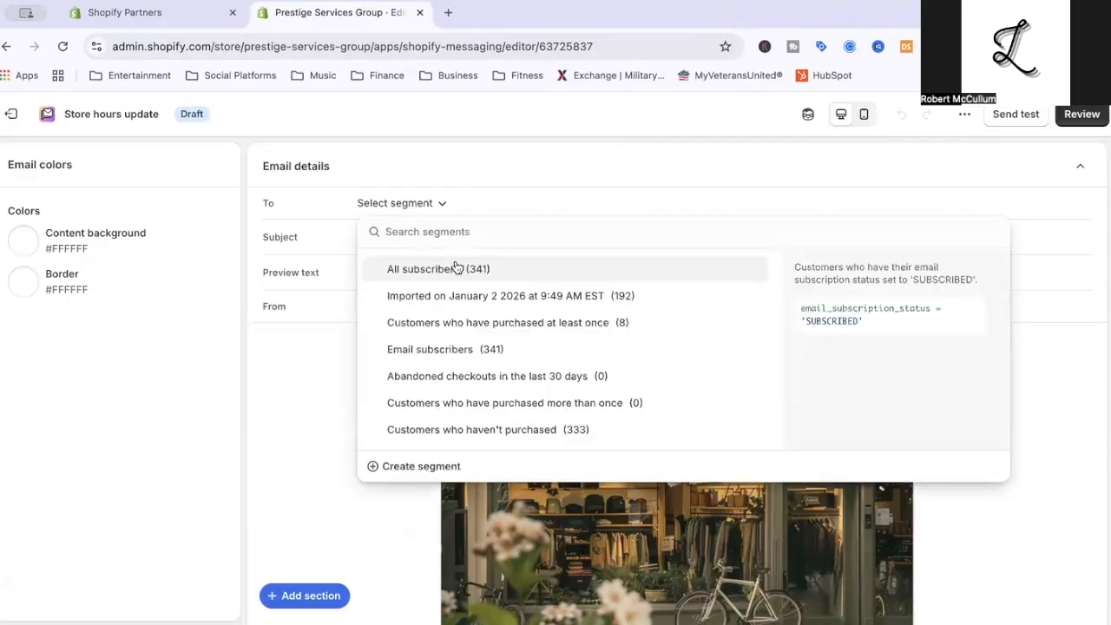
{"action": "left_click", "coordinate": [437, 266]}
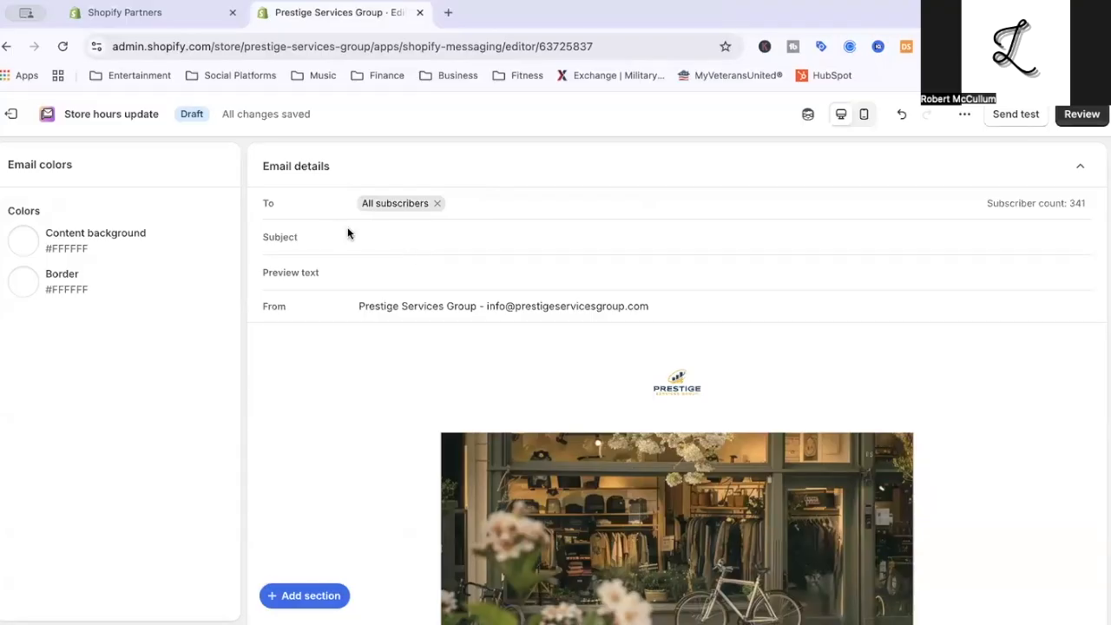
{"action": "left_click", "coordinate": [392, 241]}
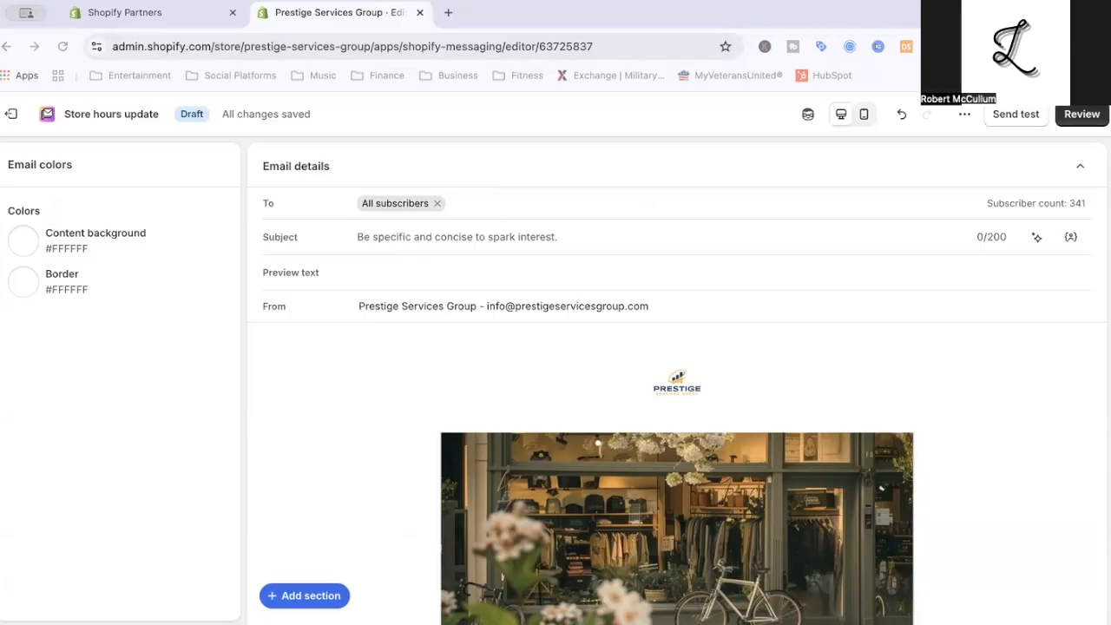
{"action": "left_click", "coordinate": [468, 236]}
{"action": "type", "text": "You're Leaving Funding on the Table"}
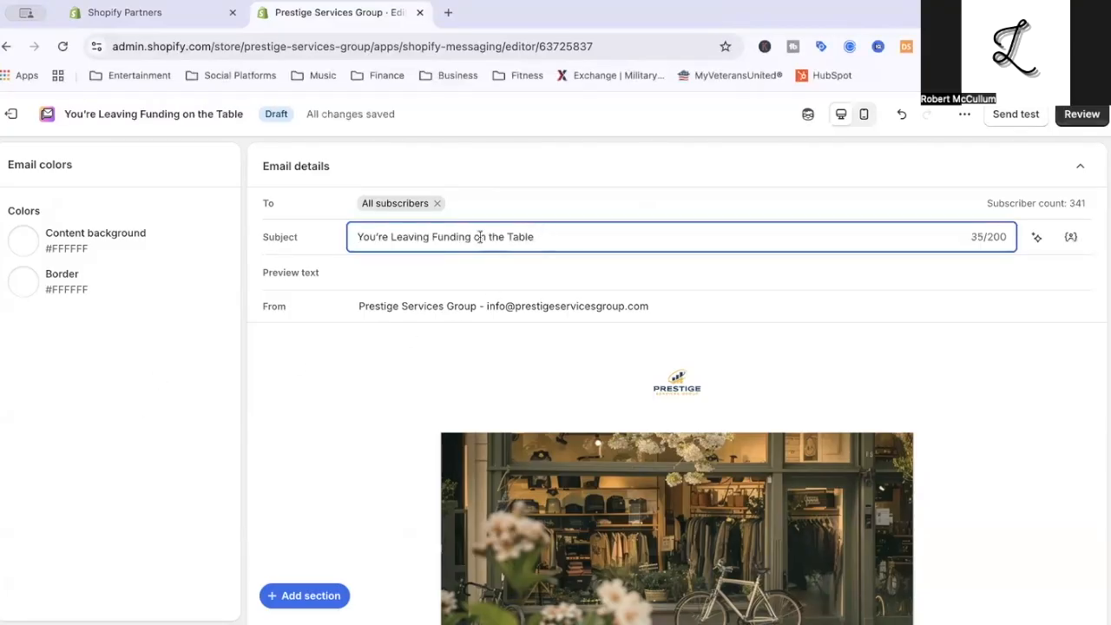
Set the email's preview text to "You're Leaving Funding on the Table".
{"action": "left_click", "coordinate": [362, 272]}
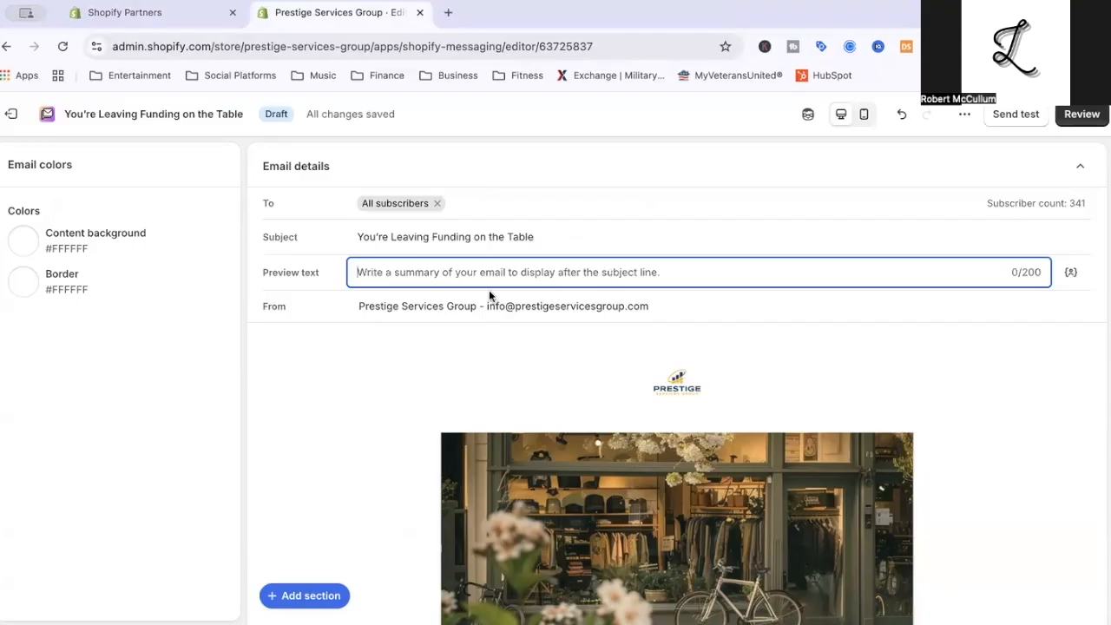
{"action": "type", "text": "You're Leaving Funding on the Table"}
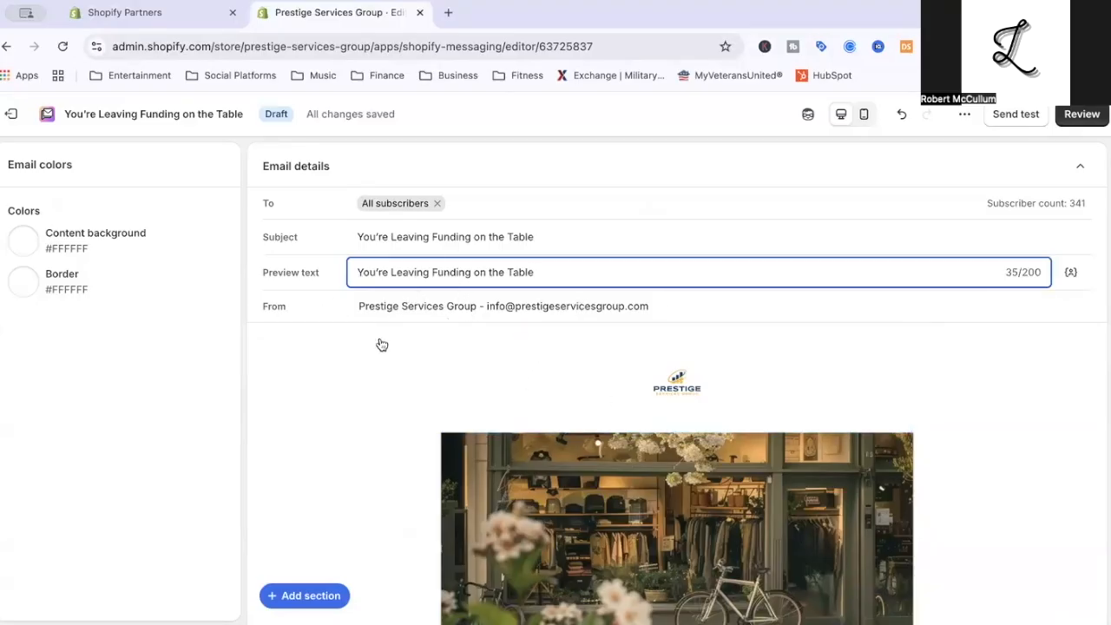
{"action": "left_click", "coordinate": [343, 372]}
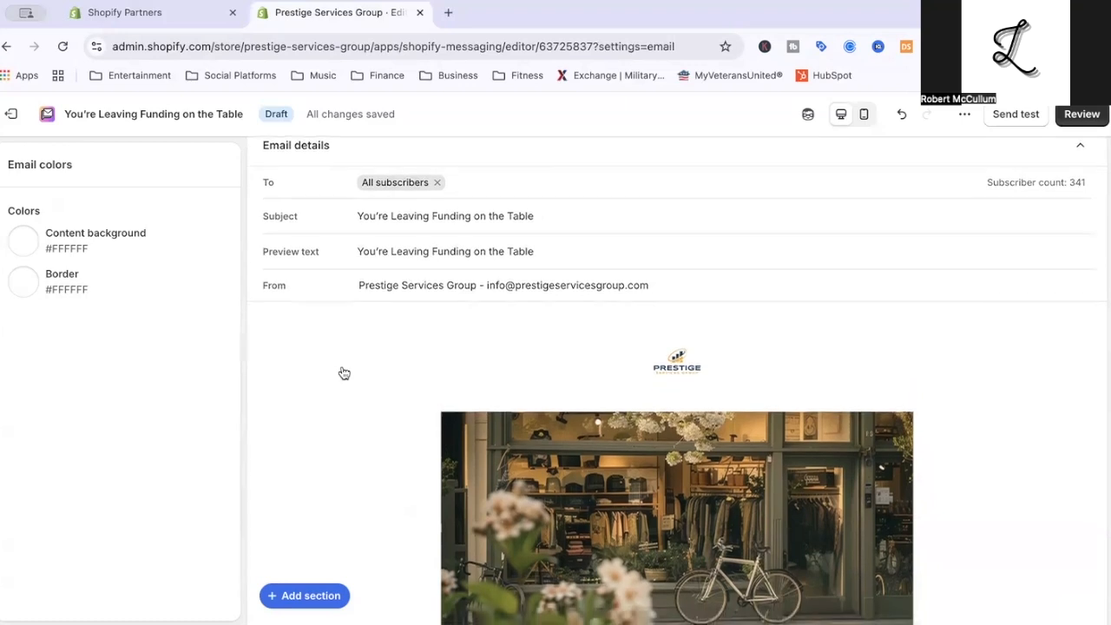
{"action": "scroll", "coordinate": [344, 372], "scroll_direction": "down", "scroll_amount": 2}
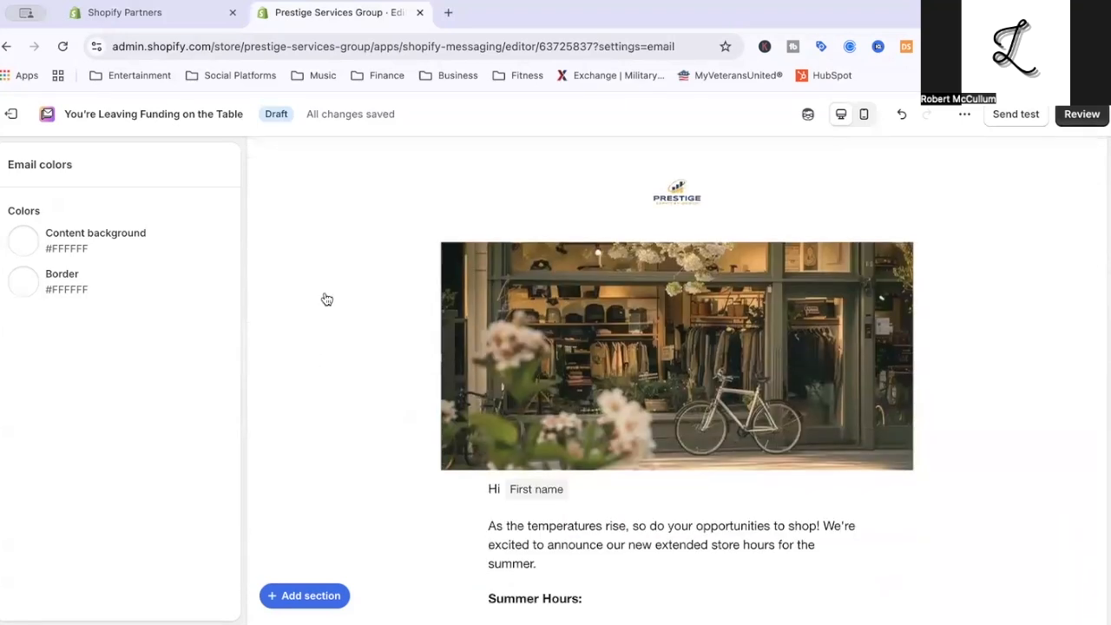
Look through the template's content from the header image down to the social links footer.
{"action": "scroll", "coordinate": [427, 412], "scroll_direction": "down", "scroll_amount": 3}
{"action": "scroll", "coordinate": [638, 230], "scroll_direction": "down", "scroll_amount": 2}
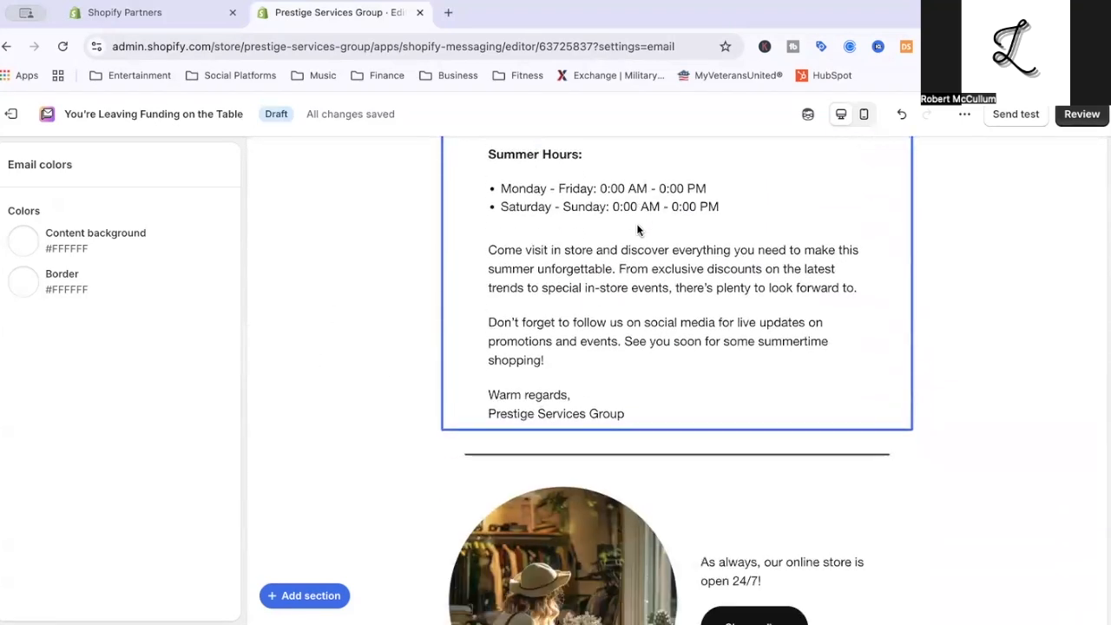
{"action": "scroll", "coordinate": [639, 230], "scroll_direction": "down", "scroll_amount": 3}
{"action": "scroll", "coordinate": [591, 237], "scroll_direction": "up", "scroll_amount": 7}
{"action": "scroll", "coordinate": [591, 237], "scroll_direction": "up", "scroll_amount": 2}
{"action": "scroll", "coordinate": [578, 439], "scroll_direction": "down", "scroll_amount": 10}
{"action": "scroll", "coordinate": [582, 449], "scroll_direction": "up", "scroll_amount": 5}
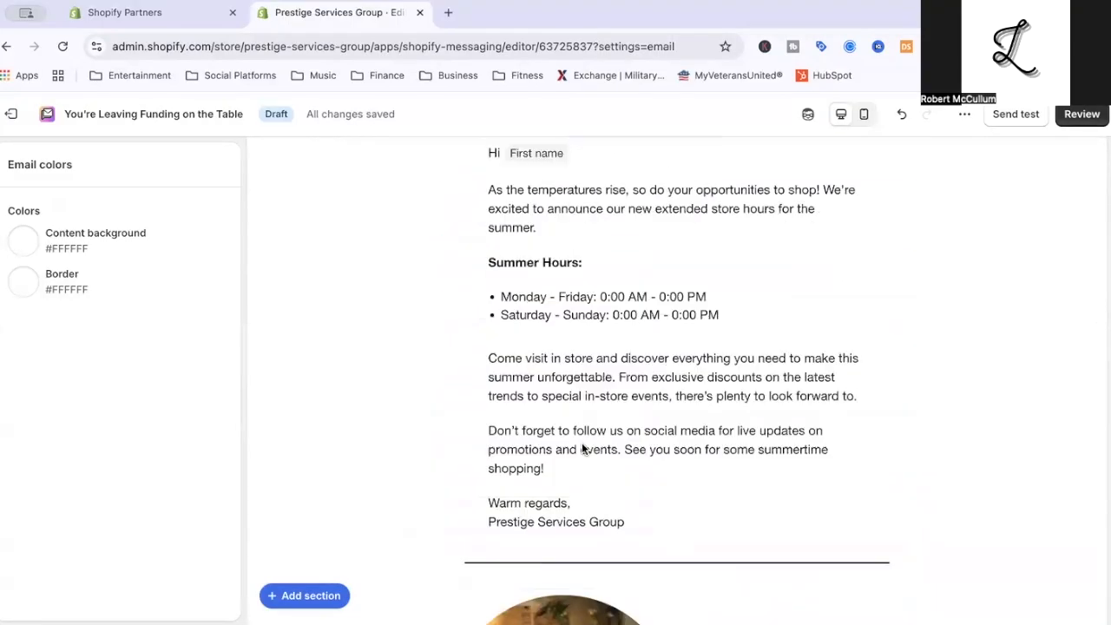
{"action": "scroll", "coordinate": [582, 443], "scroll_direction": "up", "scroll_amount": 3}
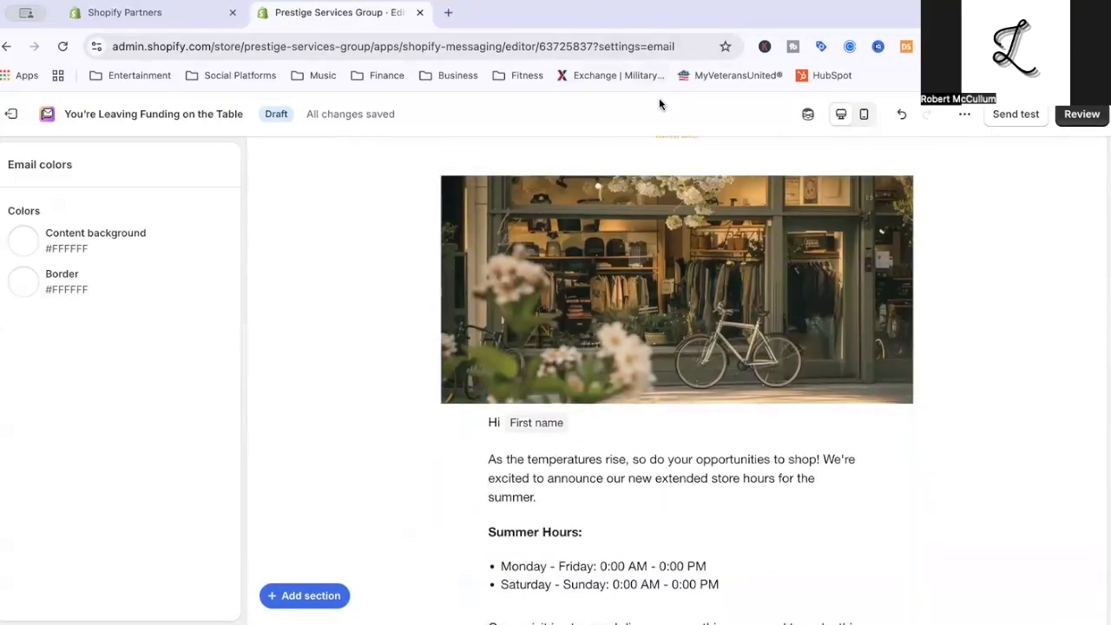
{"action": "scroll", "coordinate": [689, 267], "scroll_direction": "down", "scroll_amount": 1}
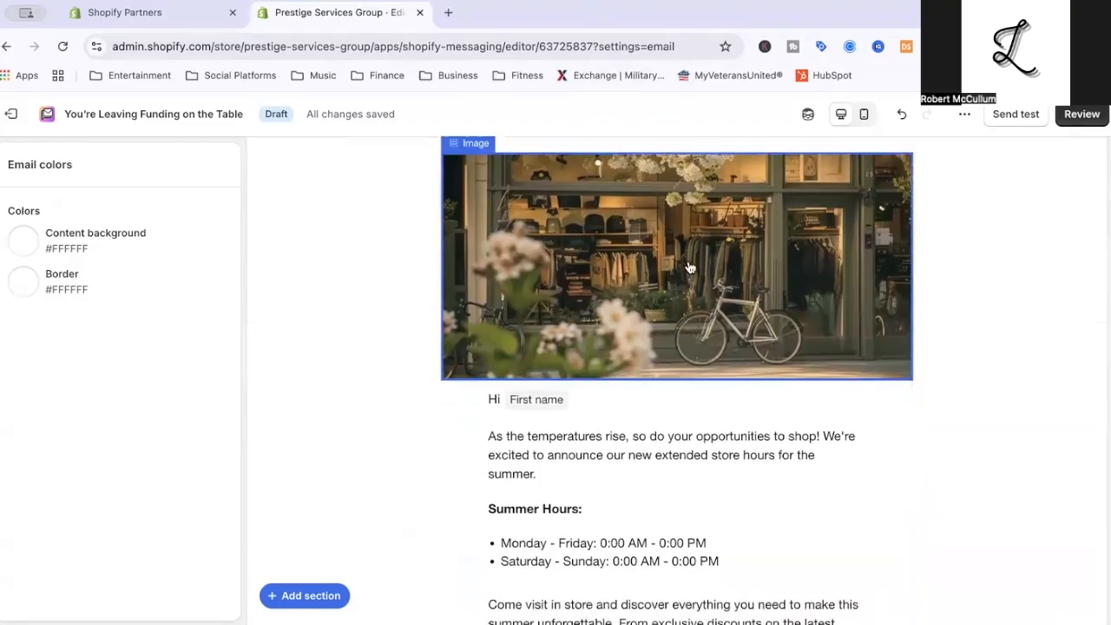
{"action": "scroll", "coordinate": [688, 268], "scroll_direction": "down", "scroll_amount": 6}
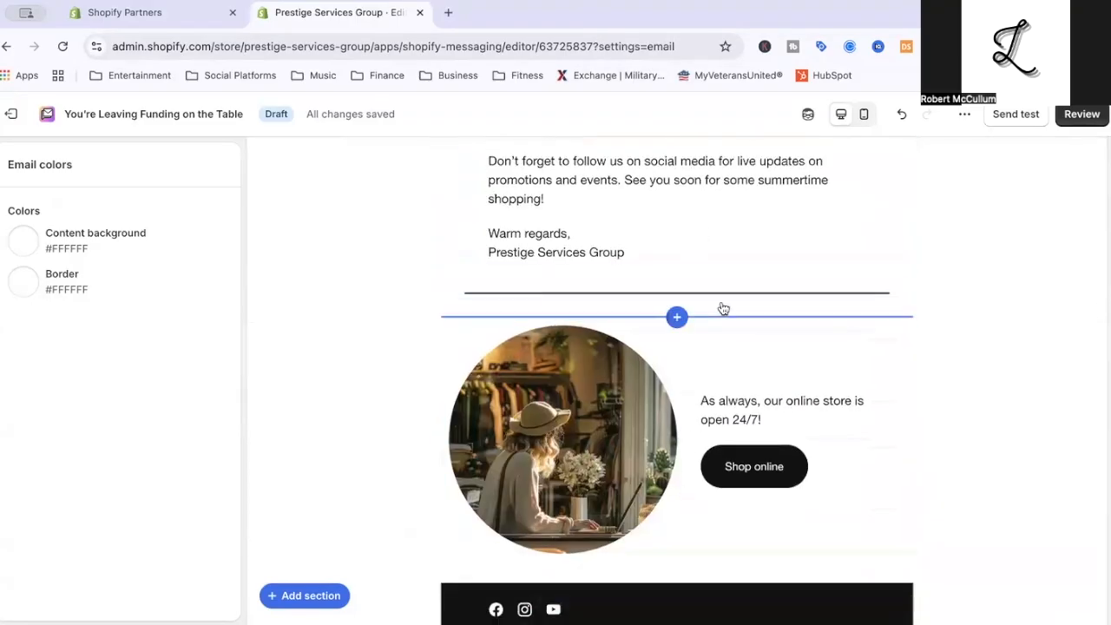
Delete the "Image with text" section that advertises the online store below the divider.
{"action": "left_click", "coordinate": [863, 372]}
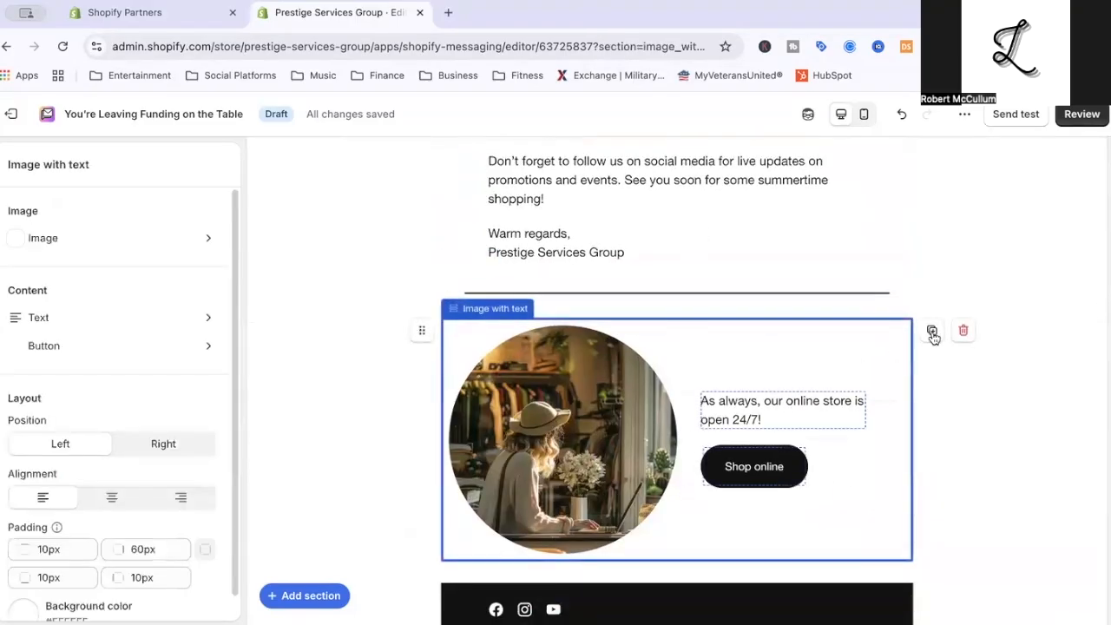
{"action": "left_click", "coordinate": [978, 331]}
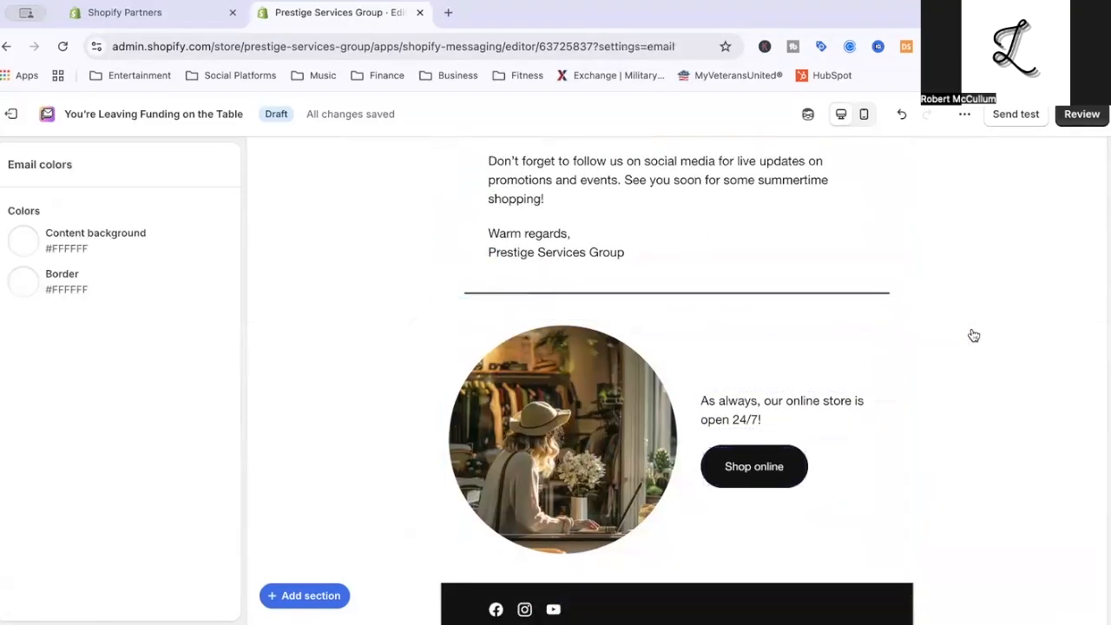
{"action": "left_click", "coordinate": [902, 360]}
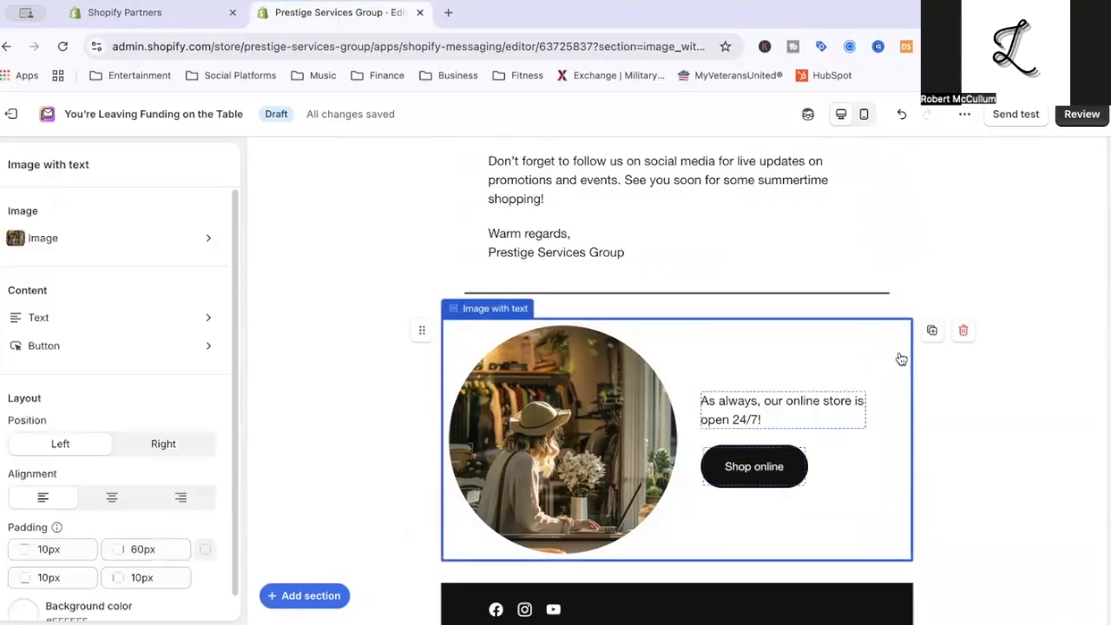
{"action": "left_click", "coordinate": [962, 332]}
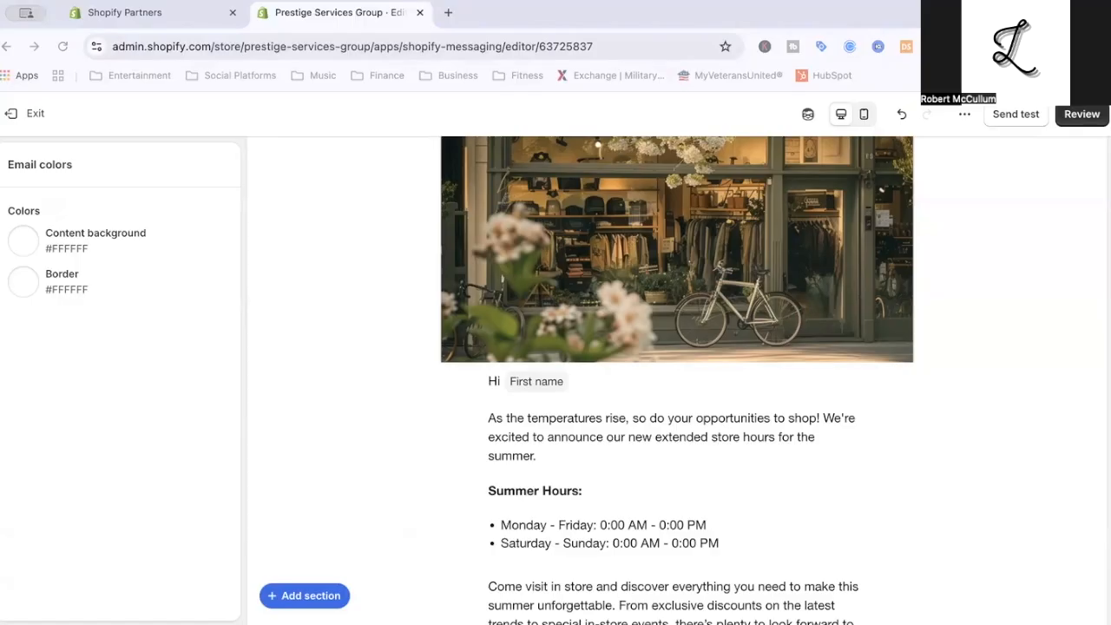
Replace the whole body text with the prepared funding copy and insert the First name personalization after "Hey".
{"action": "mouse_move", "coordinate": [627, 556]}
{"action": "left_mouse_down"}
{"action": "mouse_move", "coordinate": [533, 276]}
{"action": "mouse_move", "coordinate": [473, 181]}
{"action": "left_mouse_up"}
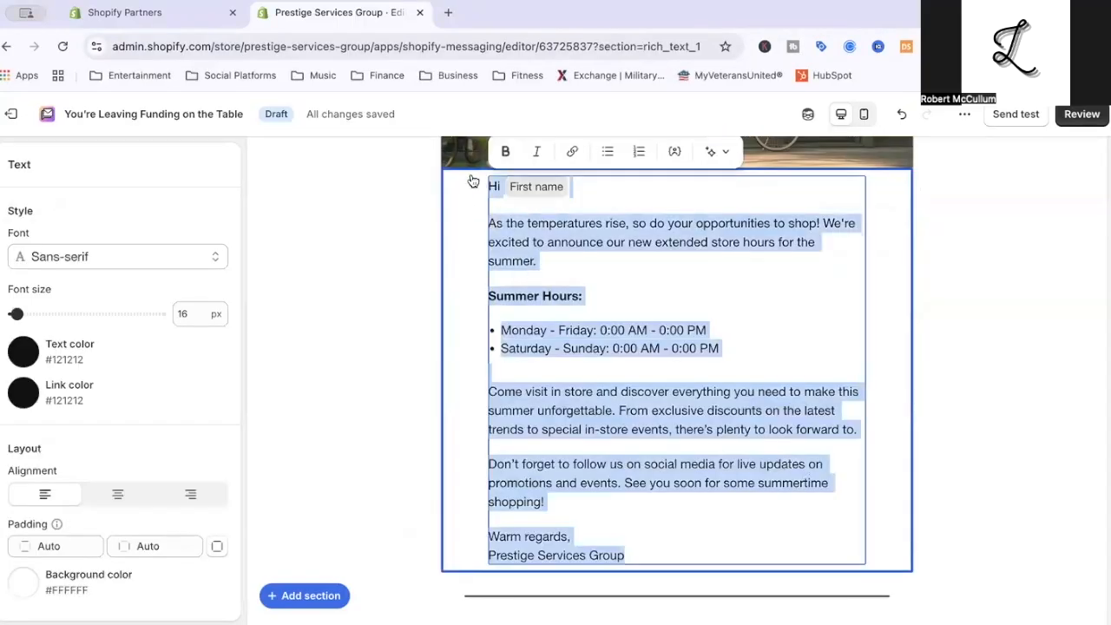
{"action": "key", "text": "ctrl+v"}
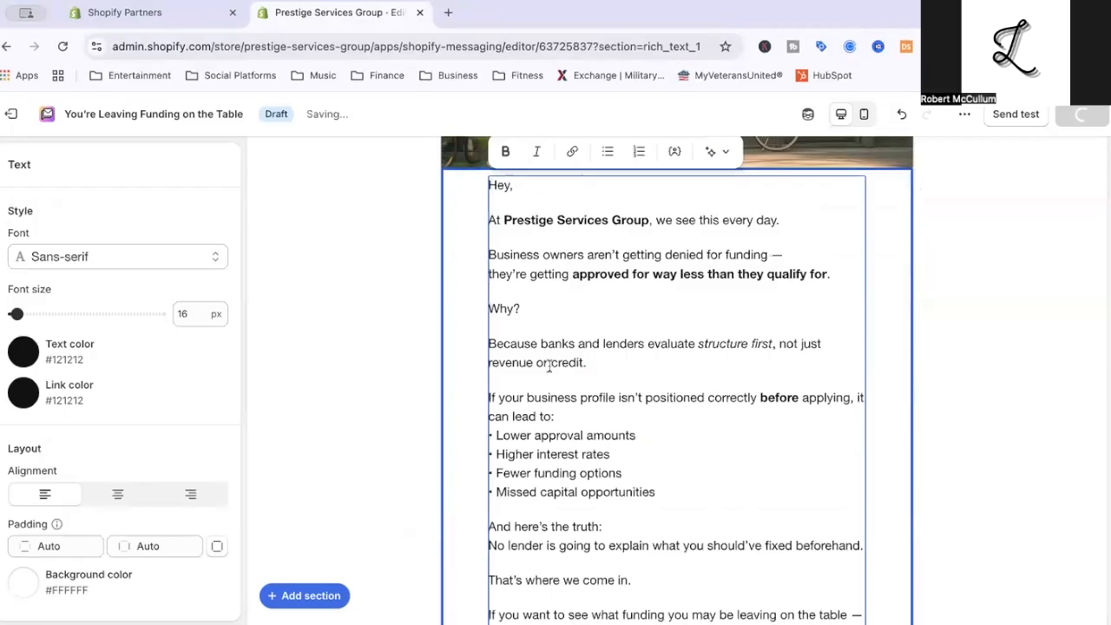
{"action": "left_click", "coordinate": [509, 185]}
{"action": "left_click", "coordinate": [675, 155]}
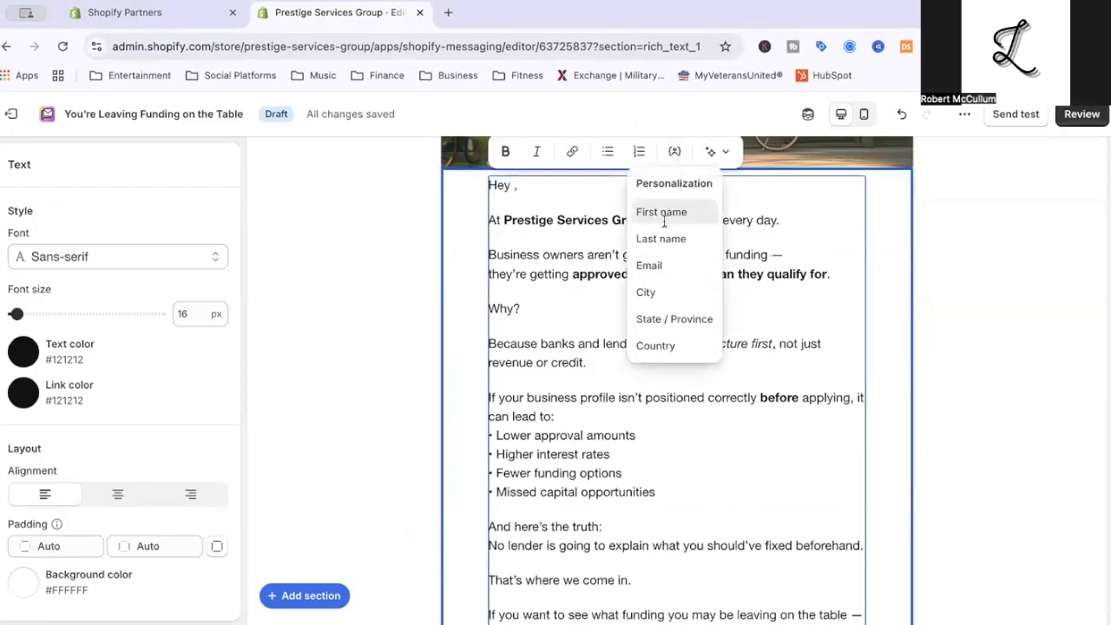
{"action": "left_click", "coordinate": [656, 213]}
{"action": "left_click", "coordinate": [529, 290]}
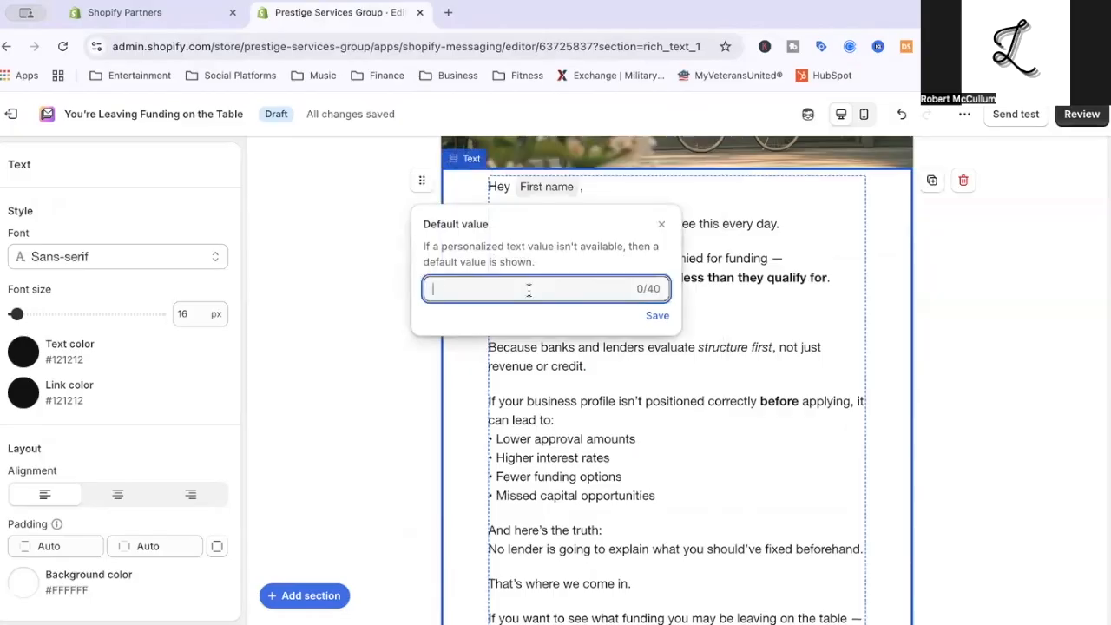
{"action": "left_click", "coordinate": [658, 316]}
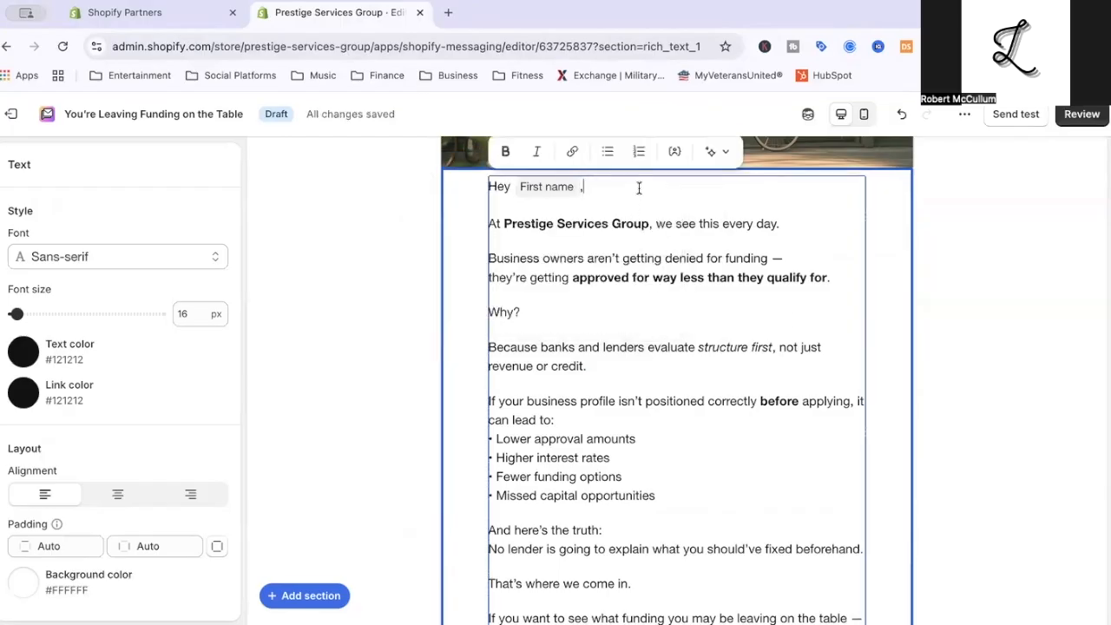
Make the "Hey First name," greeting line bold and italic.
{"action": "left_click_drag", "start_coordinate": [639, 188], "coordinate": [471, 184]}
{"action": "left_click", "coordinate": [505, 151]}
{"action": "left_click", "coordinate": [533, 154]}
{"action": "left_click", "coordinate": [587, 233]}
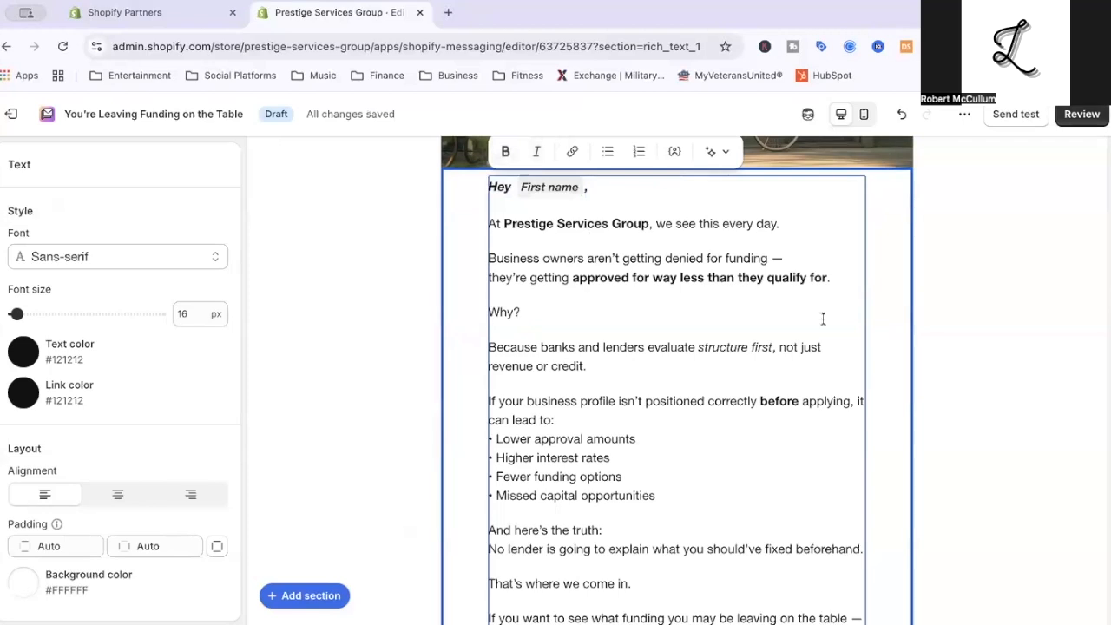
Make the word "Why?" bold and color it dark red.
{"action": "triple_click", "coordinate": [514, 315]}
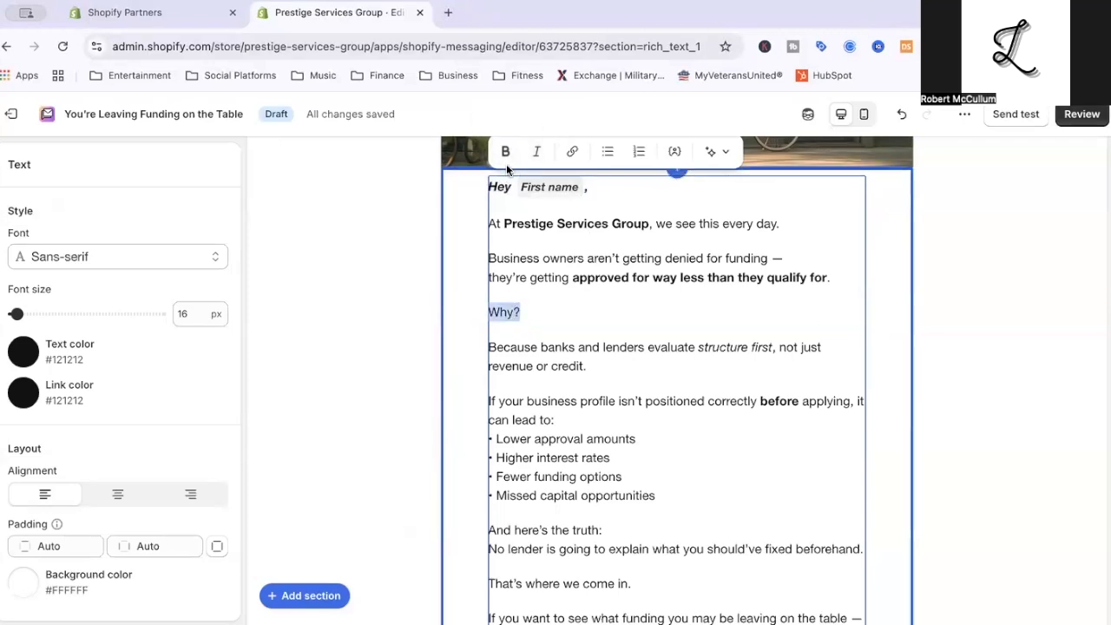
{"action": "left_click", "coordinate": [506, 152]}
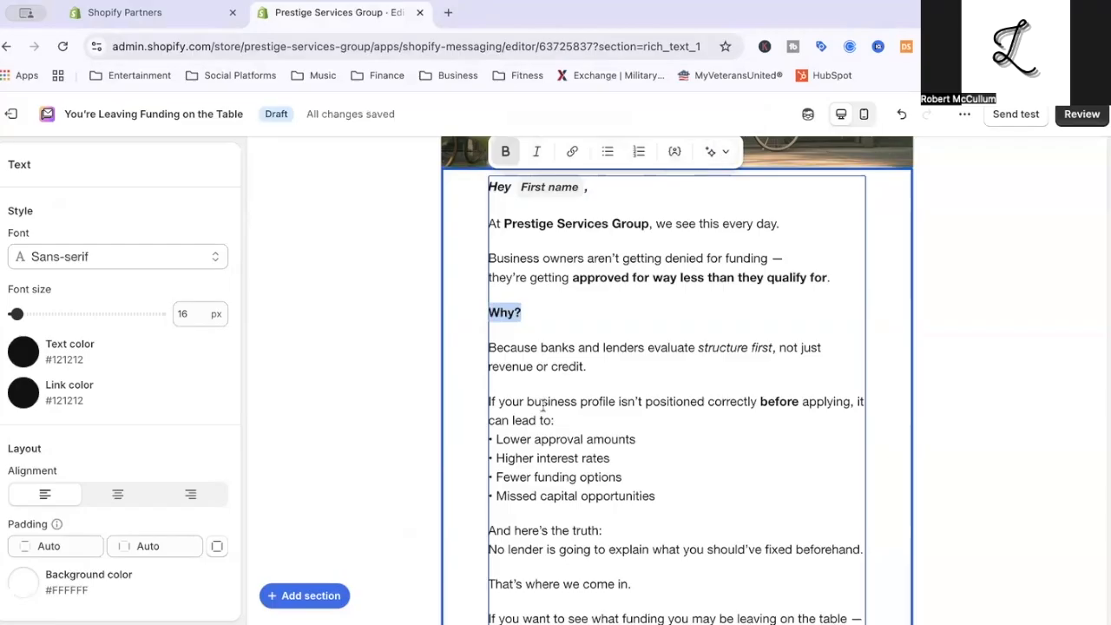
{"action": "scroll", "coordinate": [420, 367], "scroll_direction": "up", "scroll_amount": 2}
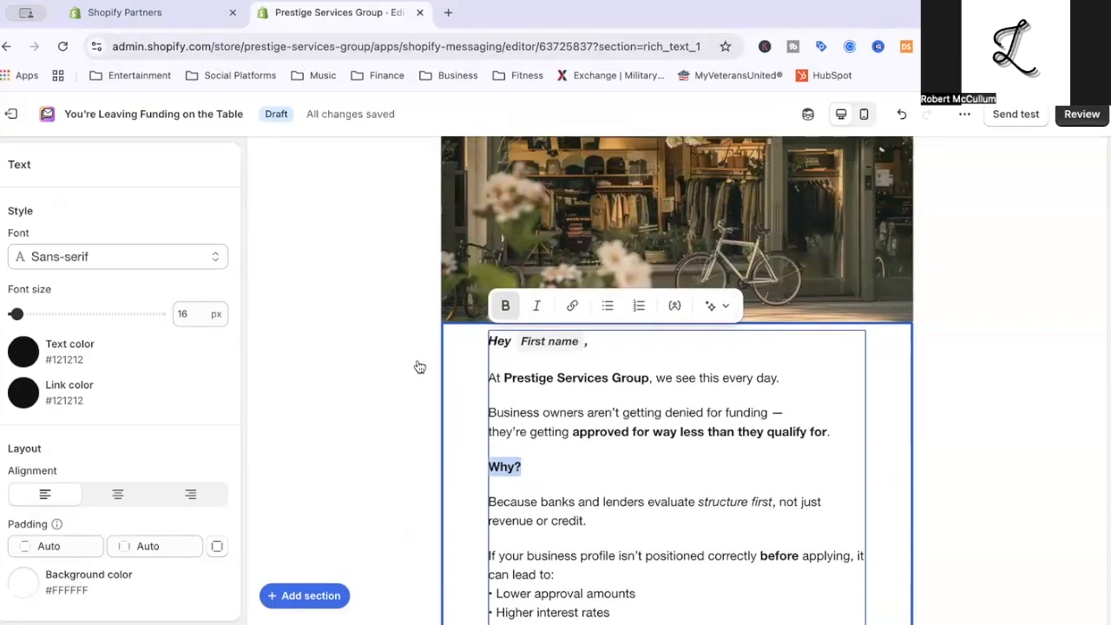
{"action": "left_click", "coordinate": [23, 351]}
{"action": "mouse_move", "coordinate": [111, 408]}
{"action": "left_mouse_down"}
{"action": "mouse_move", "coordinate": [124, 422]}
{"action": "mouse_move", "coordinate": [125, 409]}
{"action": "left_mouse_up"}
{"action": "left_click", "coordinate": [560, 502]}
{"action": "left_click", "coordinate": [449, 420]}
Generate an image from the pasted prompt, keep it, and use it to replace the storefront header picture.
{"action": "scroll", "coordinate": [449, 419], "scroll_direction": "up", "scroll_amount": 2}
{"action": "left_click", "coordinate": [610, 382]}
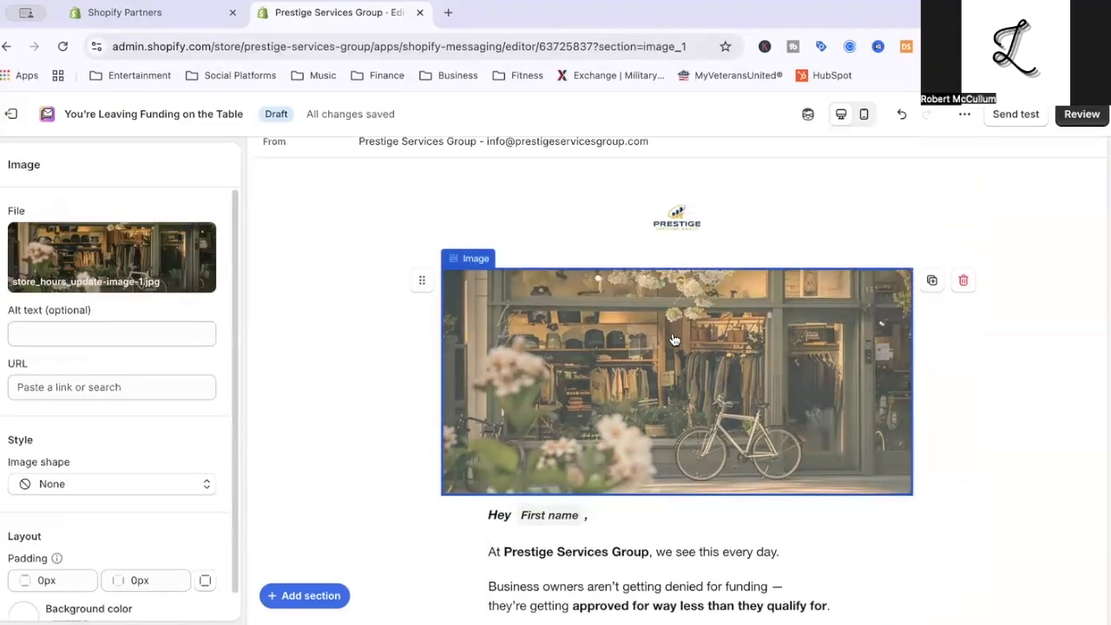
{"action": "left_click", "coordinate": [109, 260]}
{"action": "left_click", "coordinate": [91, 310]}
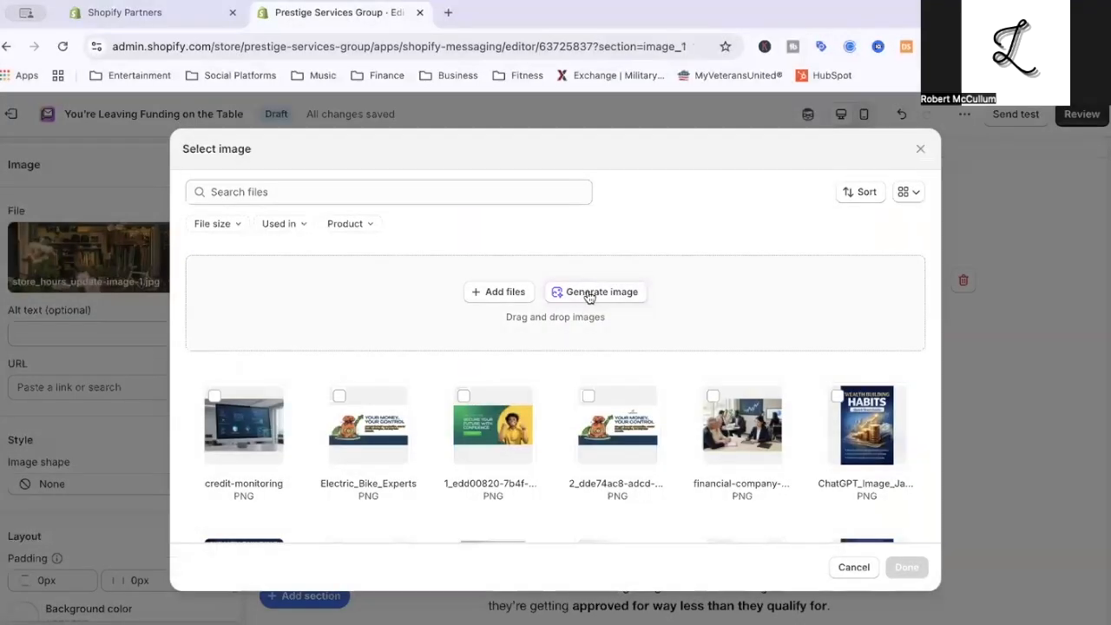
{"action": "left_click", "coordinate": [633, 293]}
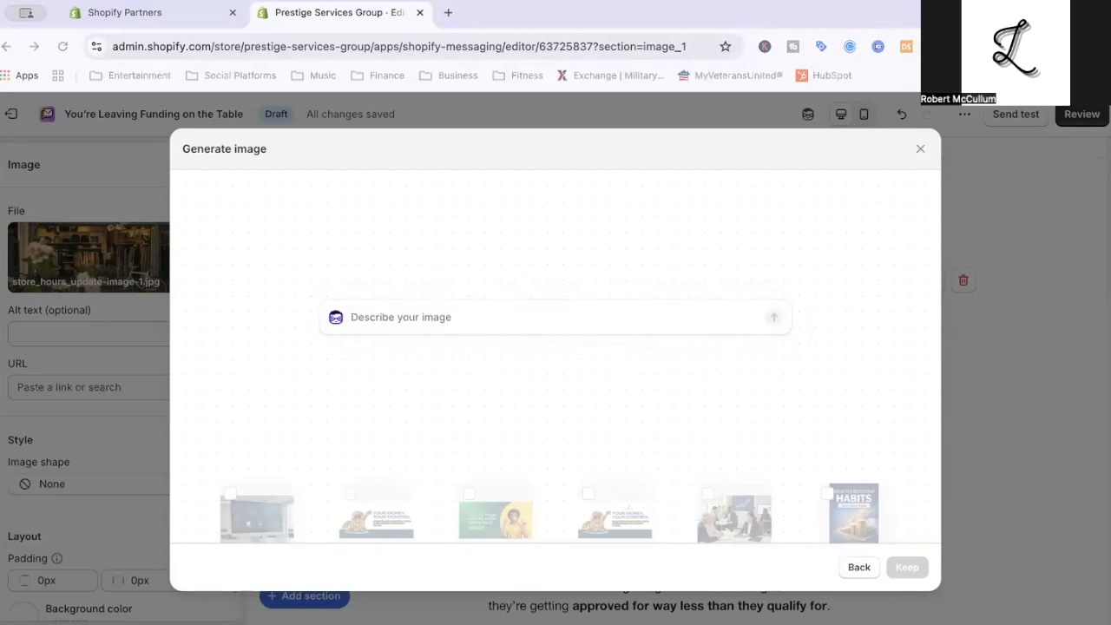
{"action": "left_click", "coordinate": [446, 321]}
{"action": "type", "text": "You're Leaving Funding on the Table"}
{"action": "key", "text": "Return"}
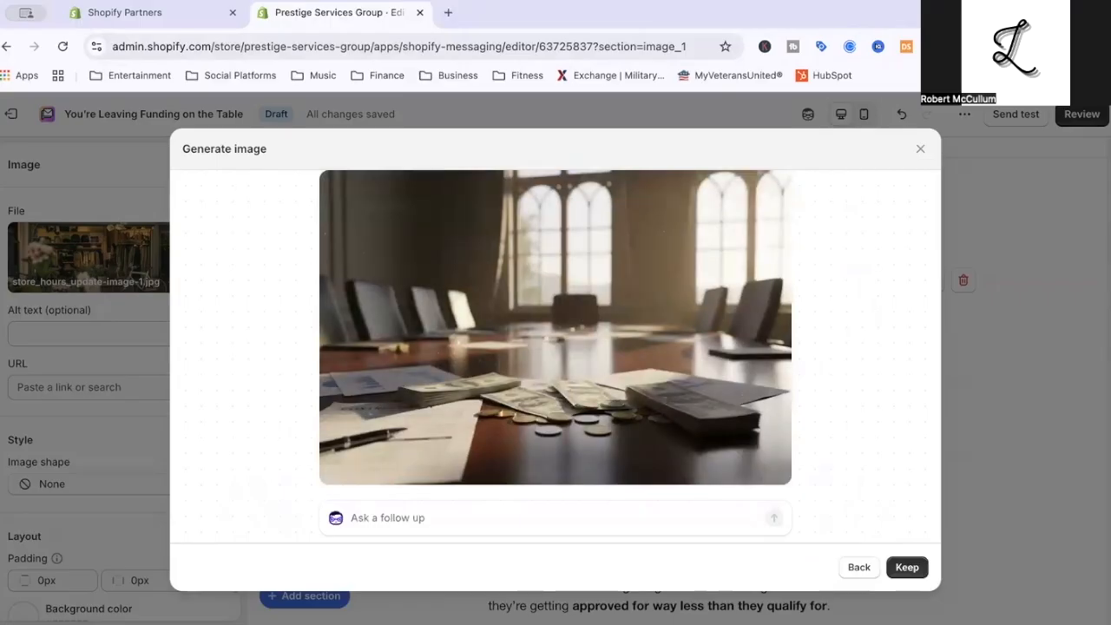
{"action": "left_click", "coordinate": [903, 567]}
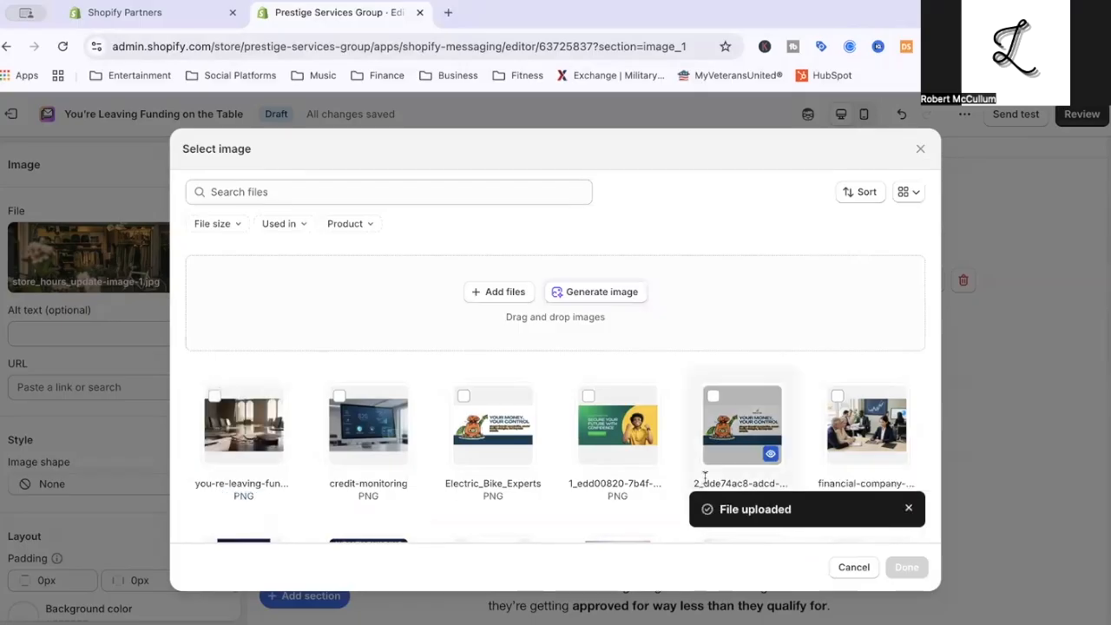
{"action": "left_click", "coordinate": [242, 414]}
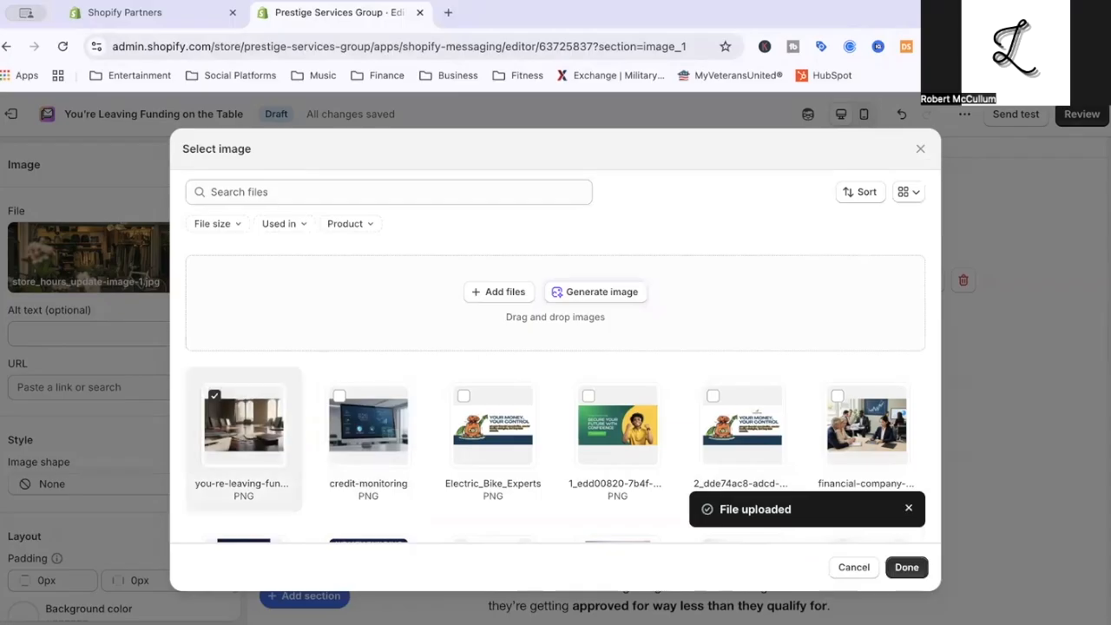
{"action": "left_click", "coordinate": [907, 567]}
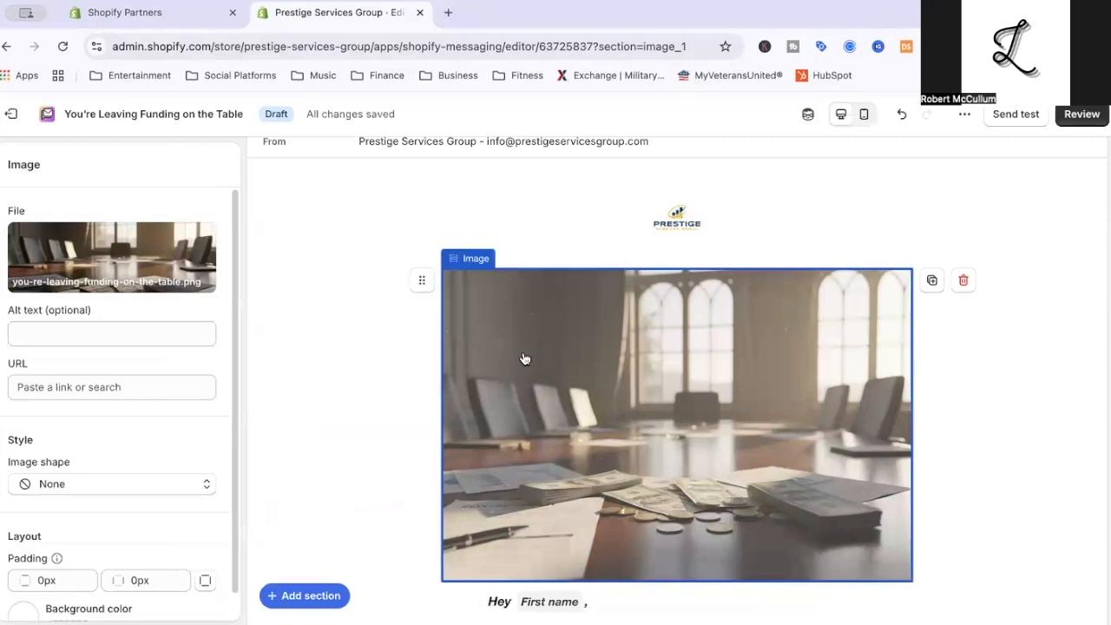
Check the shape options available for the header image.
{"action": "scroll", "coordinate": [146, 373], "scroll_direction": "down", "scroll_amount": 1}
{"action": "left_click", "coordinate": [126, 457]}
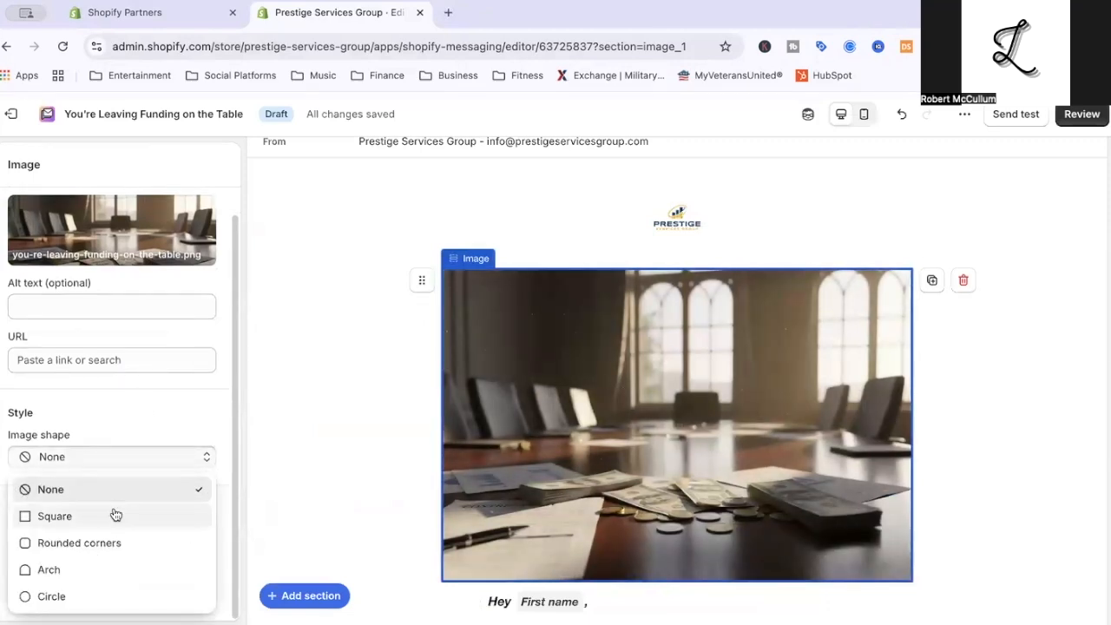
{"action": "left_click", "coordinate": [146, 401]}
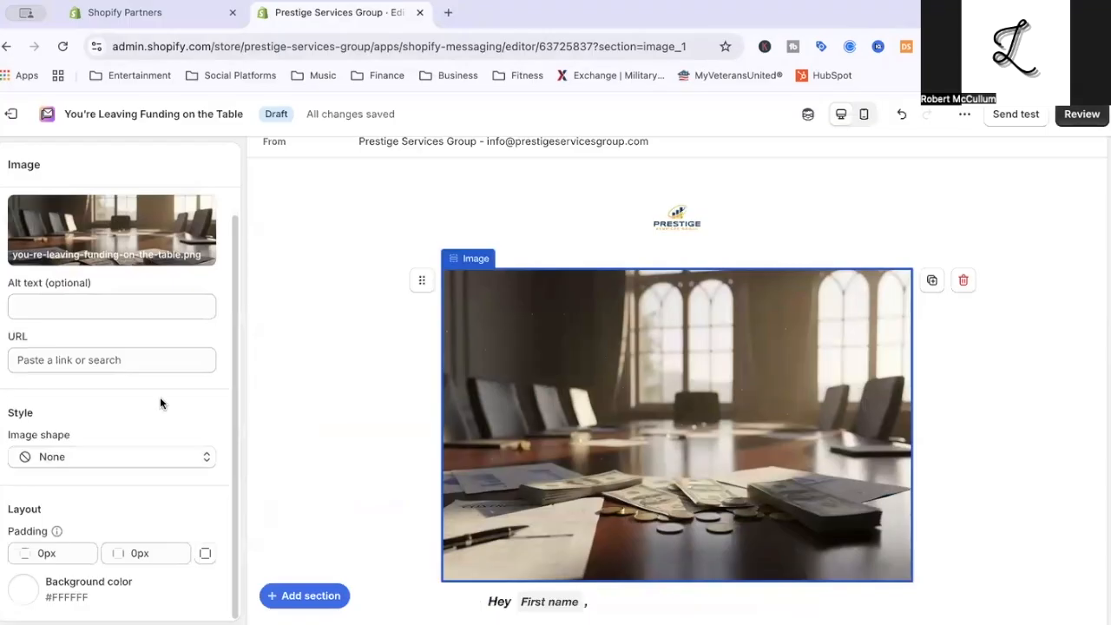
{"action": "scroll", "coordinate": [489, 460], "scroll_direction": "up", "scroll_amount": 2}
Make the four bulleted lines from "Lower approval amounts" to "Missed capital opportunities" bold.
{"action": "scroll", "coordinate": [489, 459], "scroll_direction": "down", "scroll_amount": 5}
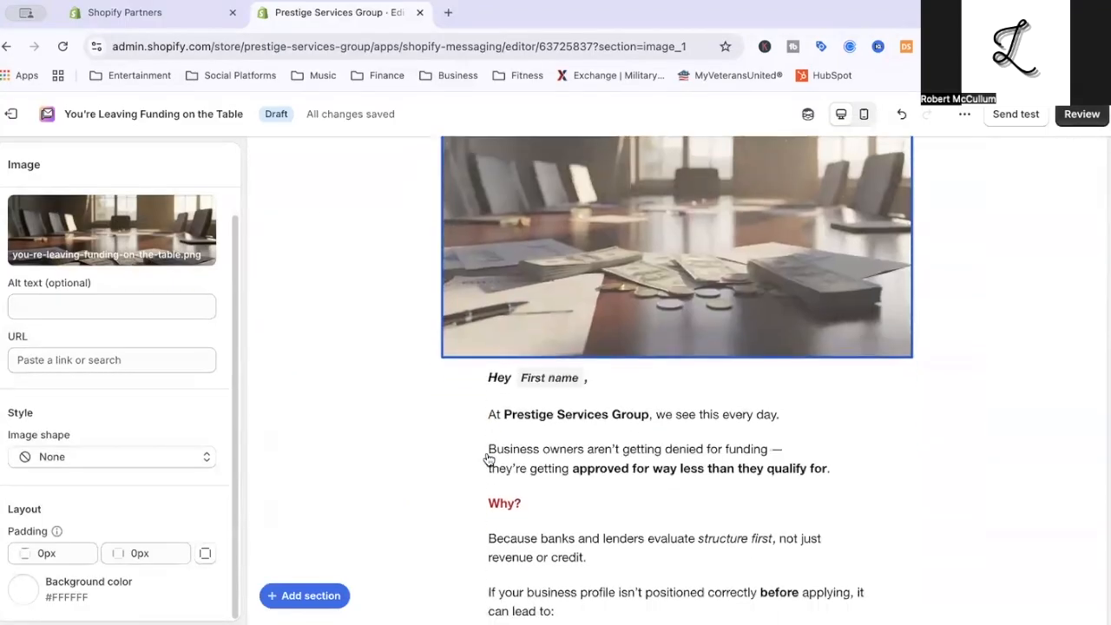
{"action": "scroll", "coordinate": [489, 459], "scroll_direction": "down", "scroll_amount": 4}
{"action": "left_click", "coordinate": [649, 375]}
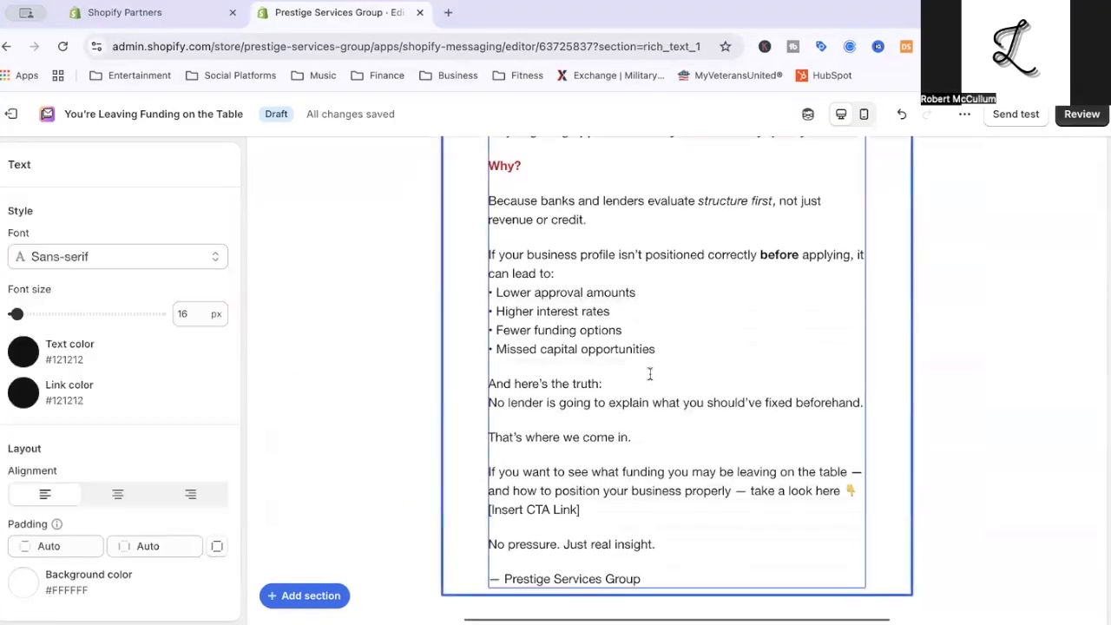
{"action": "left_click_drag", "start_coordinate": [666, 350], "coordinate": [491, 290]}
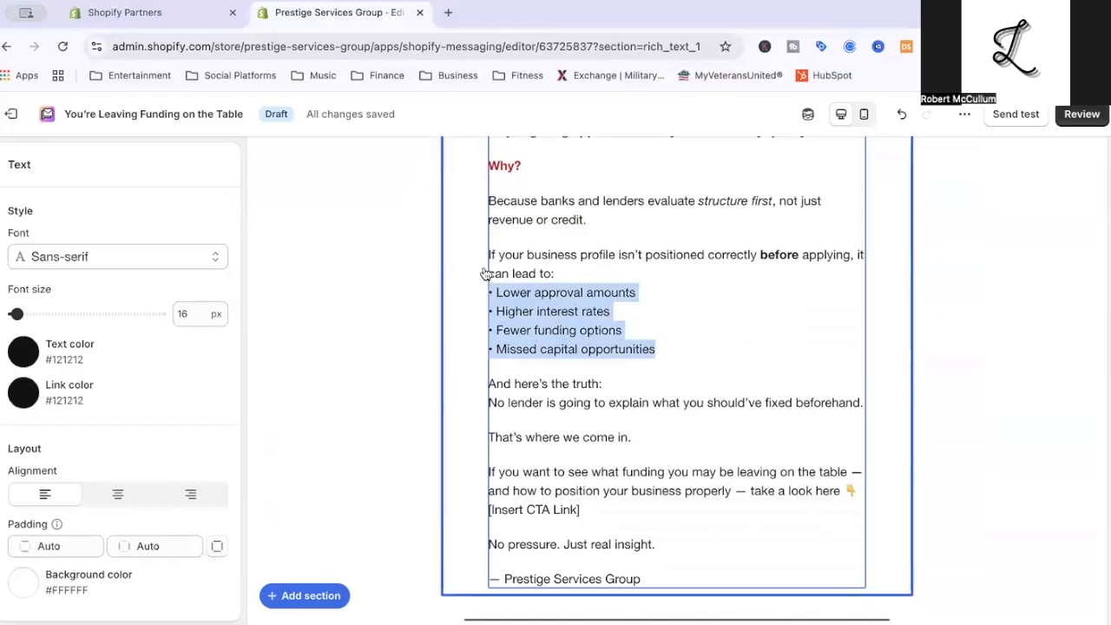
{"action": "scroll", "coordinate": [402, 258], "scroll_direction": "up", "scroll_amount": 3}
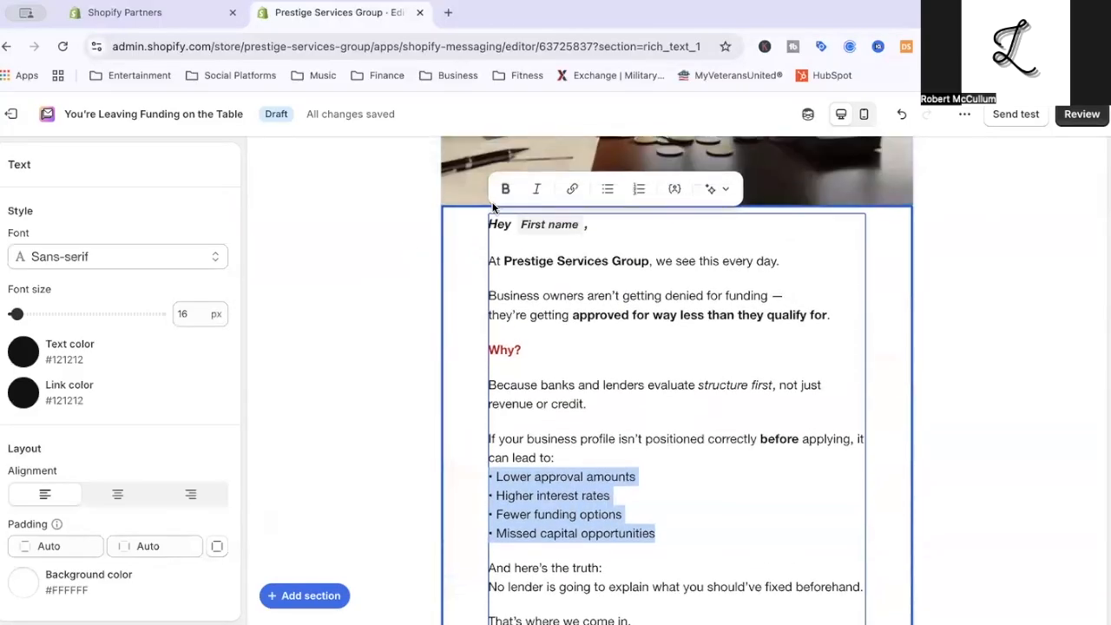
{"action": "left_click", "coordinate": [505, 188]}
{"action": "left_click", "coordinate": [565, 457]}
Make the line "That's where we come in." bold.
{"action": "scroll", "coordinate": [566, 454], "scroll_direction": "down", "scroll_amount": 3}
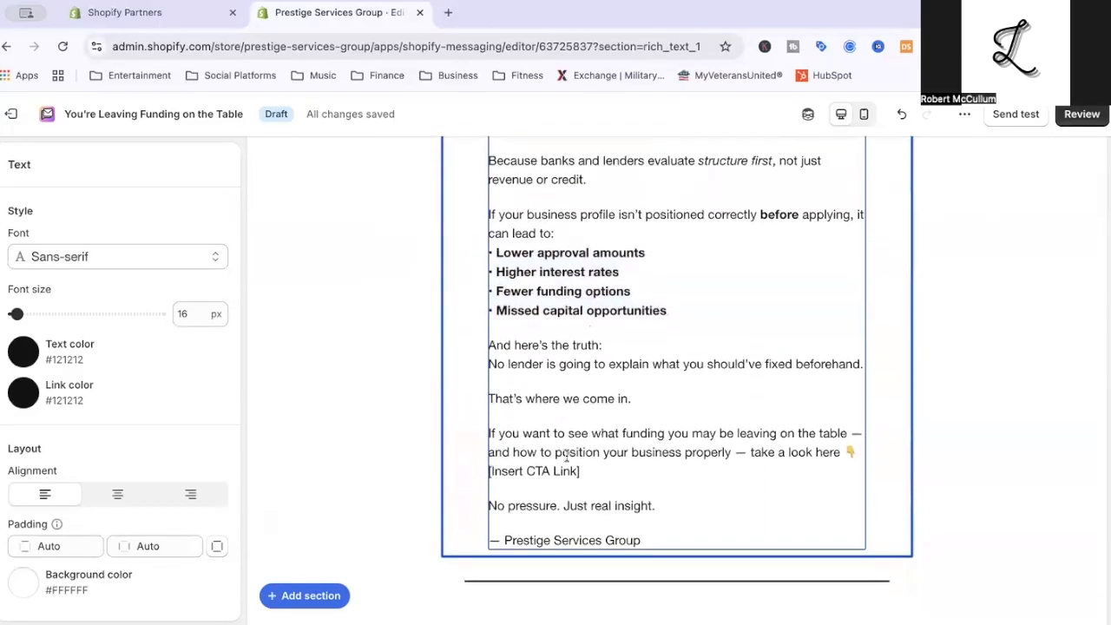
{"action": "double_click", "coordinate": [598, 317]}
{"action": "triple_click", "coordinate": [598, 317]}
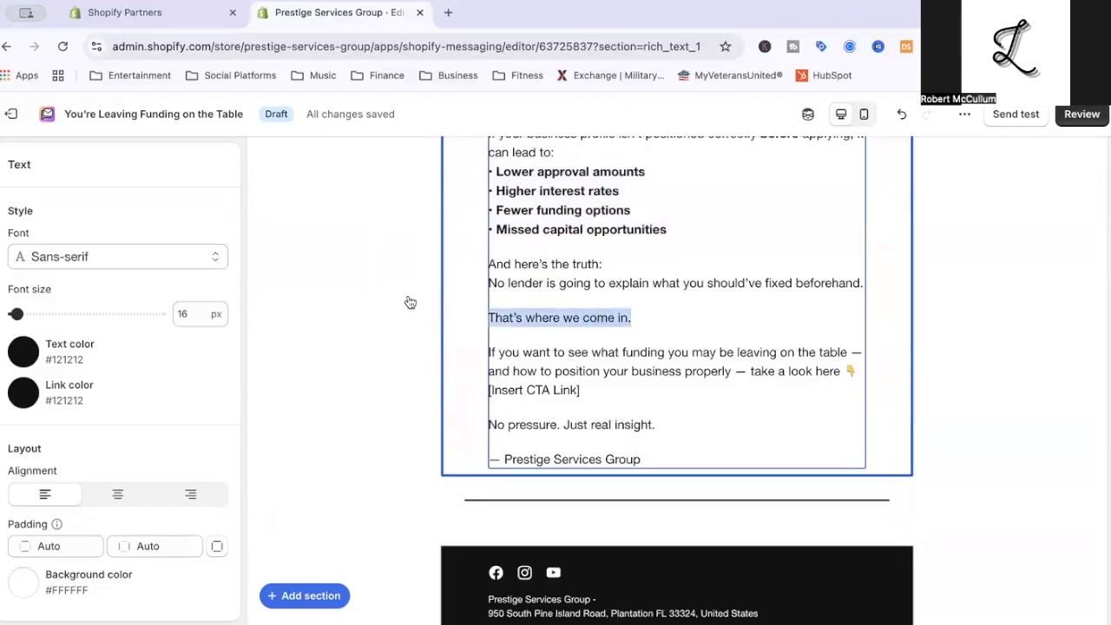
{"action": "scroll", "coordinate": [409, 303], "scroll_direction": "up", "scroll_amount": 4}
{"action": "left_click", "coordinate": [506, 189]}
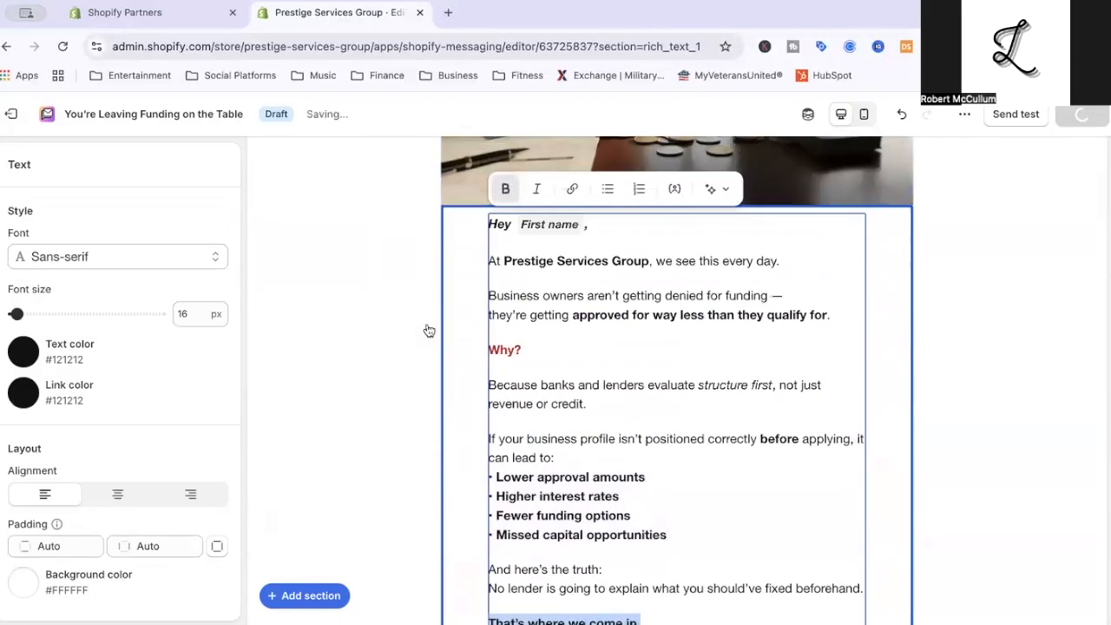
Link the text "Visit Our Website!" near the end of the body to the blog "The Funding Insider".
{"action": "scroll", "coordinate": [426, 343], "scroll_direction": "down", "scroll_amount": 3}
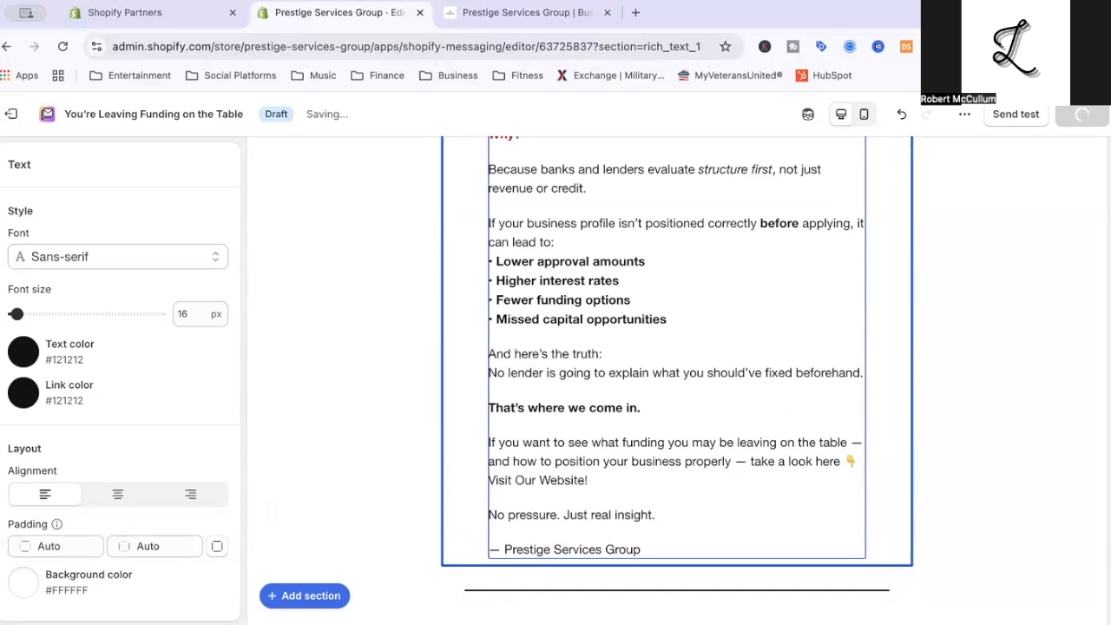
{"action": "scroll", "coordinate": [411, 406], "scroll_direction": "up", "scroll_amount": 1}
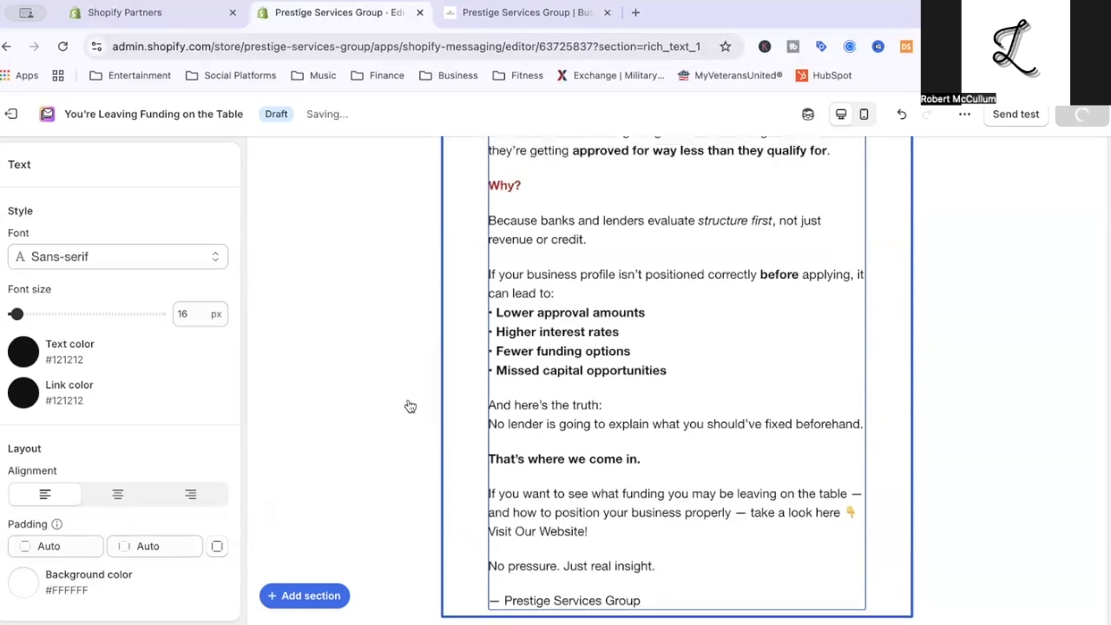
{"action": "scroll", "coordinate": [521, 469], "scroll_direction": "down", "scroll_amount": 2}
{"action": "triple_click", "coordinate": [545, 458]}
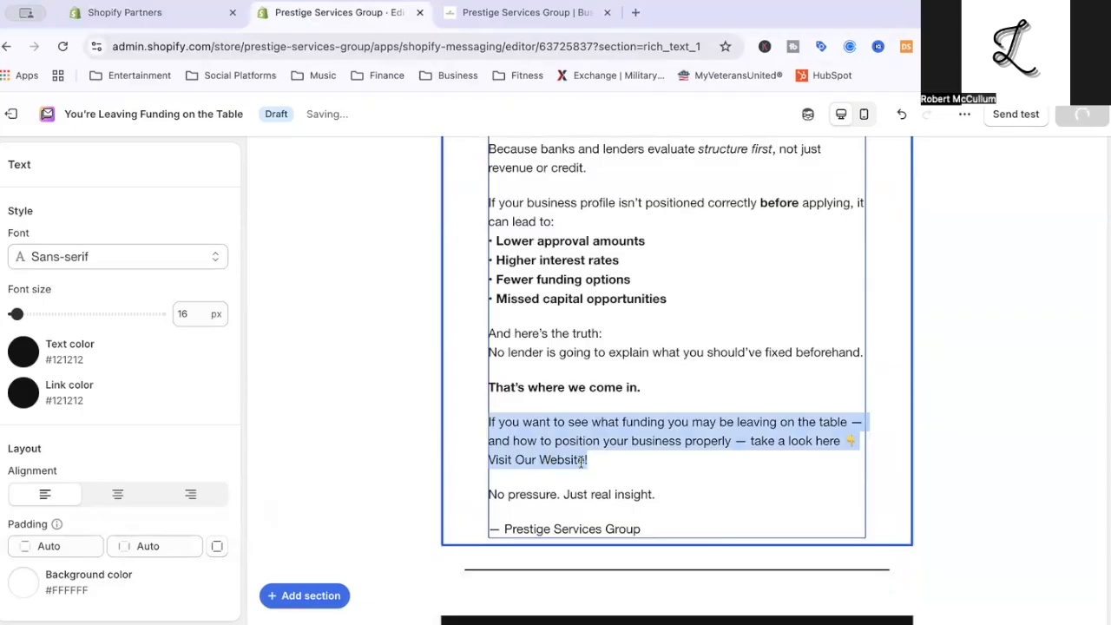
{"action": "left_click", "coordinate": [582, 462]}
{"action": "left_click_drag", "start_coordinate": [595, 460], "coordinate": [481, 464]}
{"action": "scroll", "coordinate": [399, 422], "scroll_direction": "up", "scroll_amount": 3}
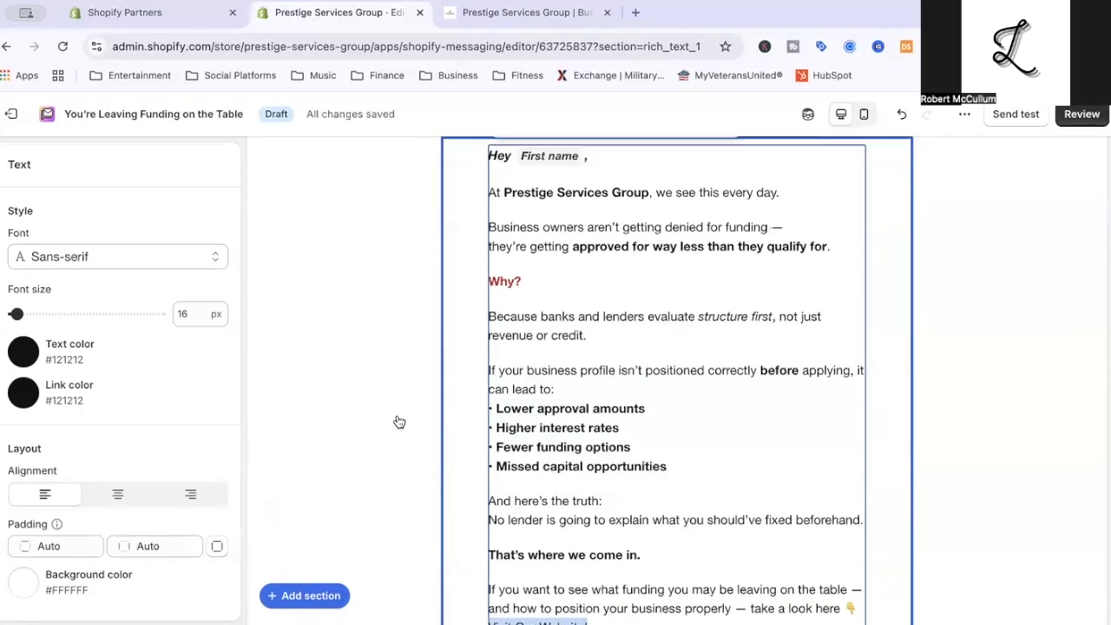
{"action": "scroll", "coordinate": [400, 422], "scroll_direction": "up", "scroll_amount": 1}
{"action": "left_click", "coordinate": [576, 151]}
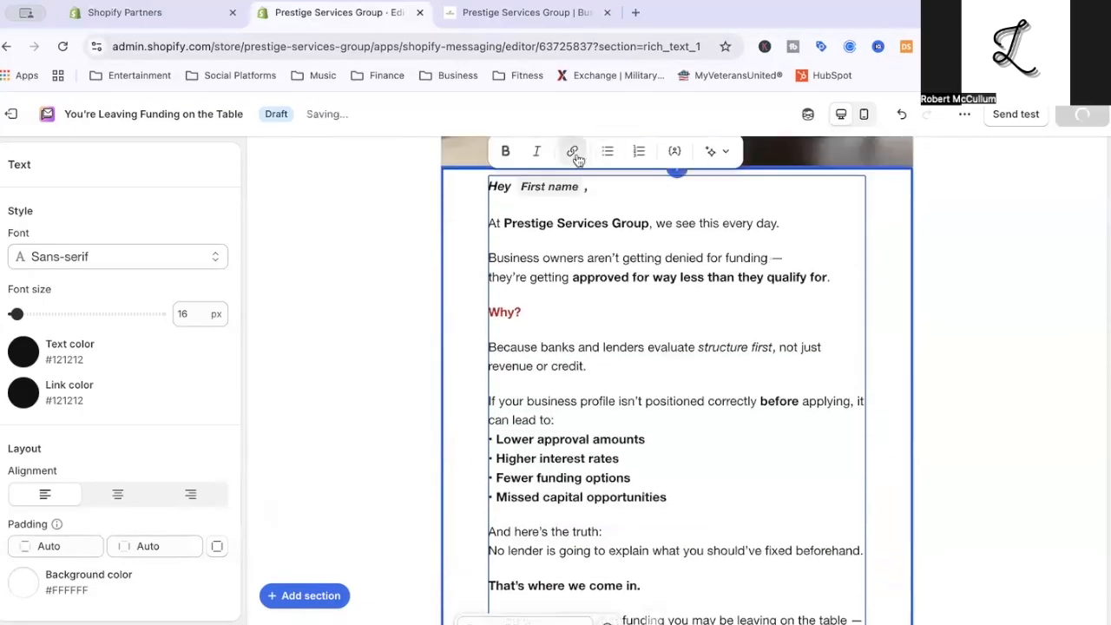
{"action": "scroll", "coordinate": [573, 283], "scroll_direction": "down", "scroll_amount": 2}
{"action": "scroll", "coordinate": [573, 284], "scroll_direction": "down", "scroll_amount": 1}
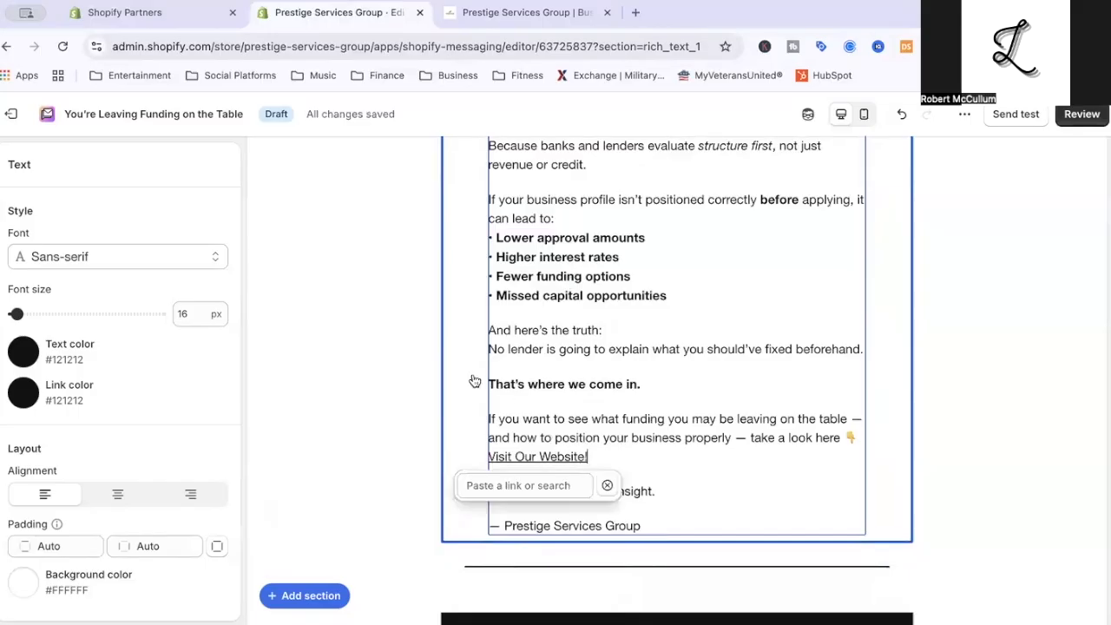
{"action": "left_click", "coordinate": [521, 486]}
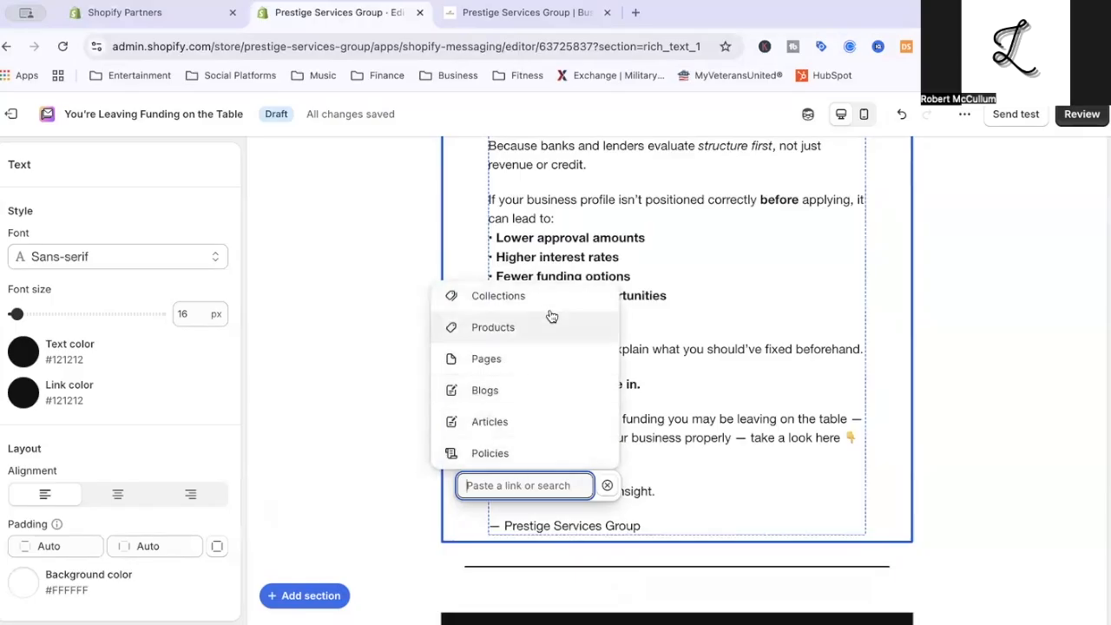
{"action": "left_click", "coordinate": [563, 398]}
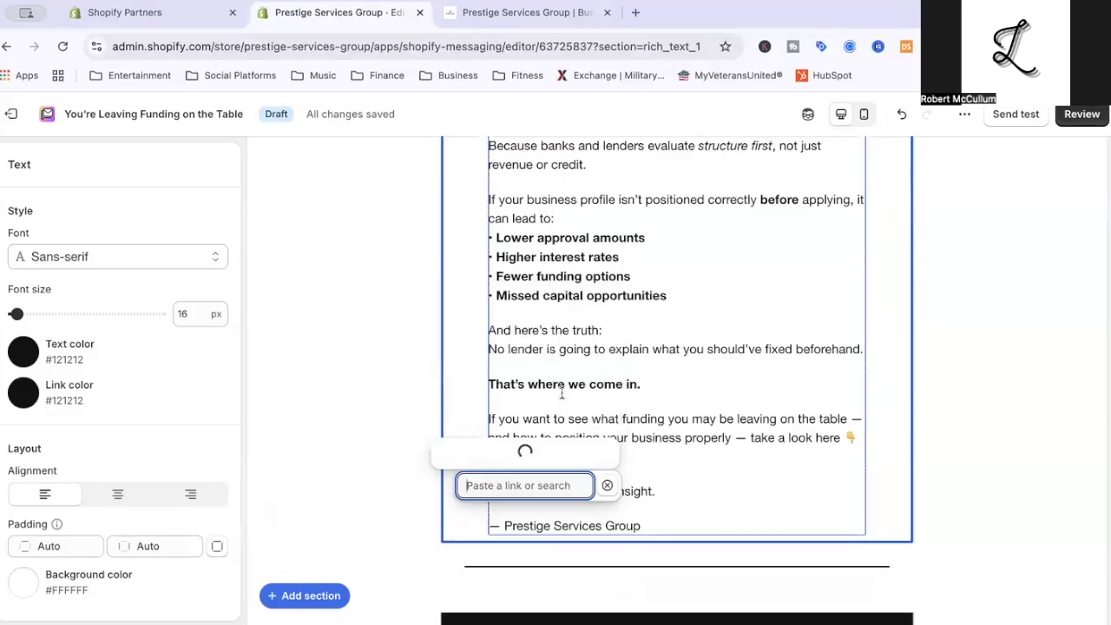
{"action": "left_click", "coordinate": [491, 458]}
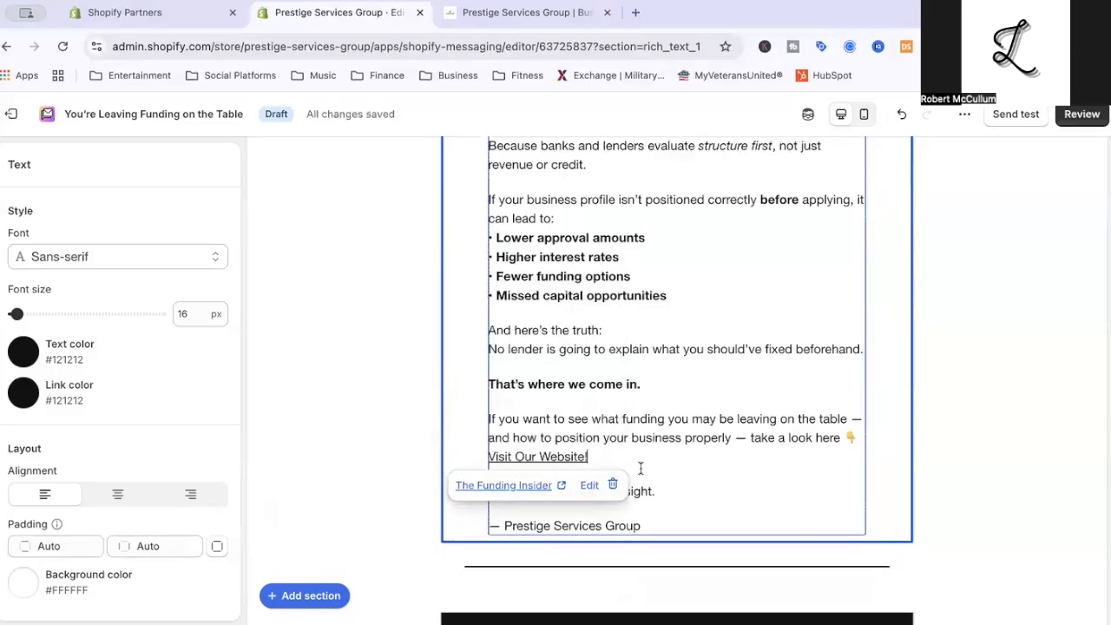
Make the linked text "Visit Our Website!" bold and italic.
{"action": "triple_click", "coordinate": [573, 458]}
{"action": "left_click", "coordinate": [577, 458]}
{"action": "left_click_drag", "start_coordinate": [589, 456], "coordinate": [437, 463]}
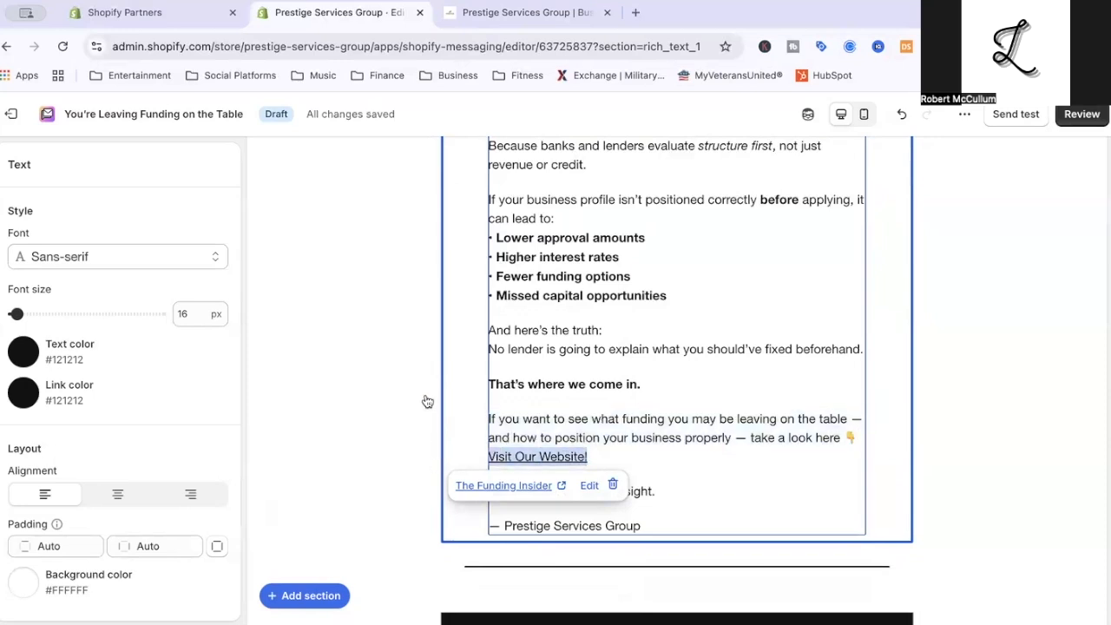
{"action": "scroll", "coordinate": [427, 395], "scroll_direction": "up", "scroll_amount": 5}
{"action": "left_click", "coordinate": [506, 219]}
{"action": "left_click", "coordinate": [538, 219]}
Set the text section's link color to green, #318C12.
{"action": "scroll", "coordinate": [431, 328], "scroll_direction": "down", "scroll_amount": 3}
{"action": "scroll", "coordinate": [431, 327], "scroll_direction": "down", "scroll_amount": 1}
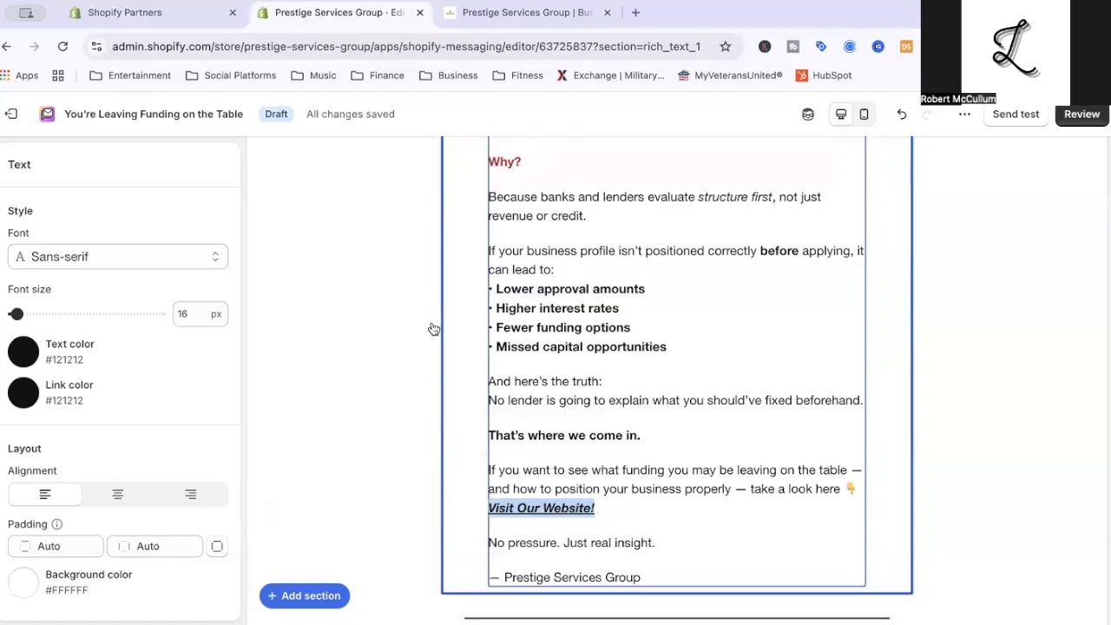
{"action": "left_click", "coordinate": [35, 353]}
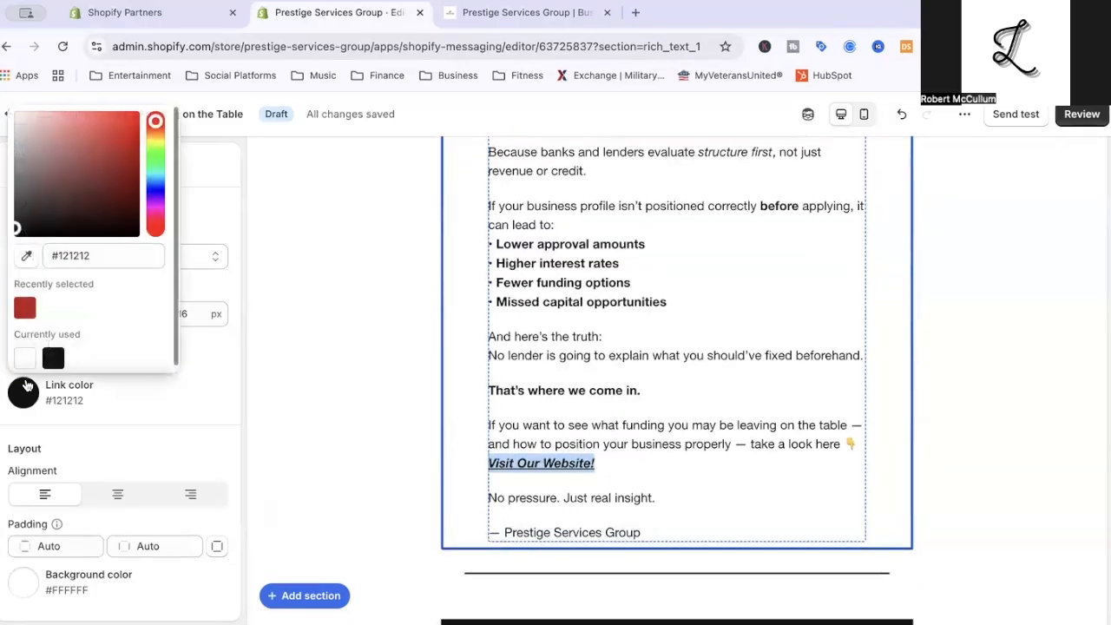
{"action": "left_click", "coordinate": [156, 153]}
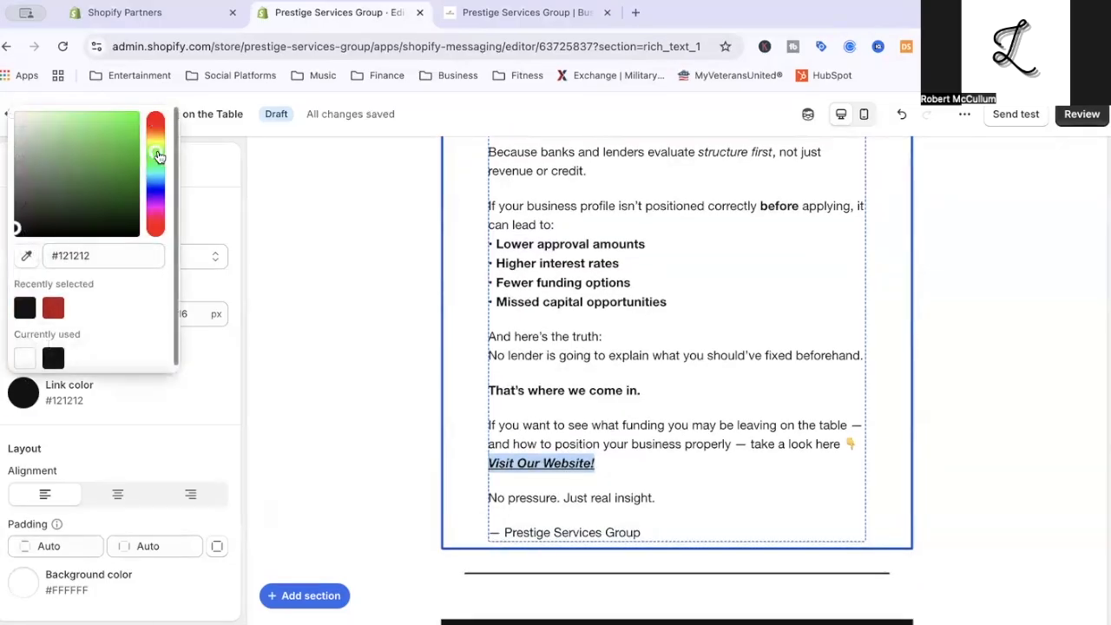
{"action": "left_click_drag", "start_coordinate": [122, 172], "coordinate": [124, 170]}
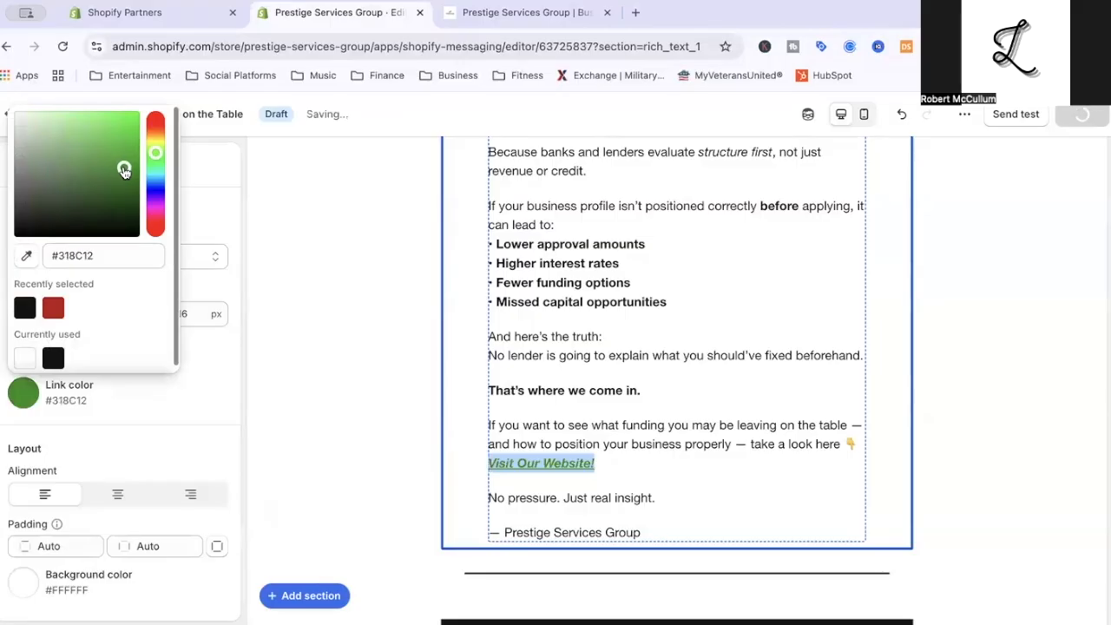
{"action": "left_click", "coordinate": [519, 423]}
Make the closing signature line "— Prestige Services Group" bold.
{"action": "scroll", "coordinate": [519, 423], "scroll_direction": "down", "scroll_amount": 3}
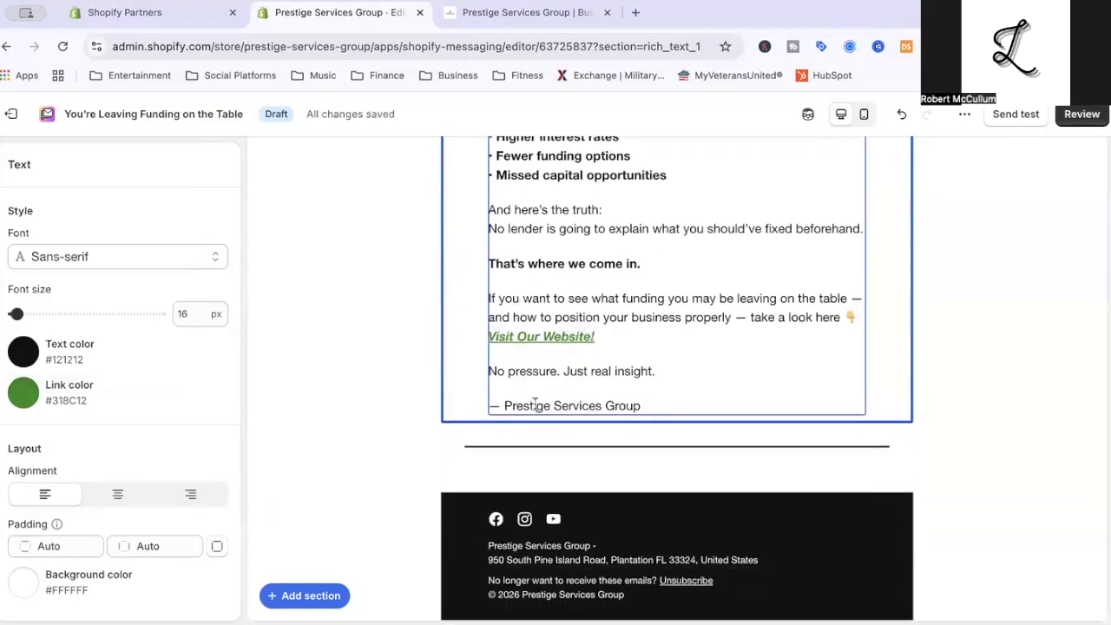
{"action": "triple_click", "coordinate": [535, 404]}
{"action": "scroll", "coordinate": [374, 234], "scroll_direction": "up", "scroll_amount": 8}
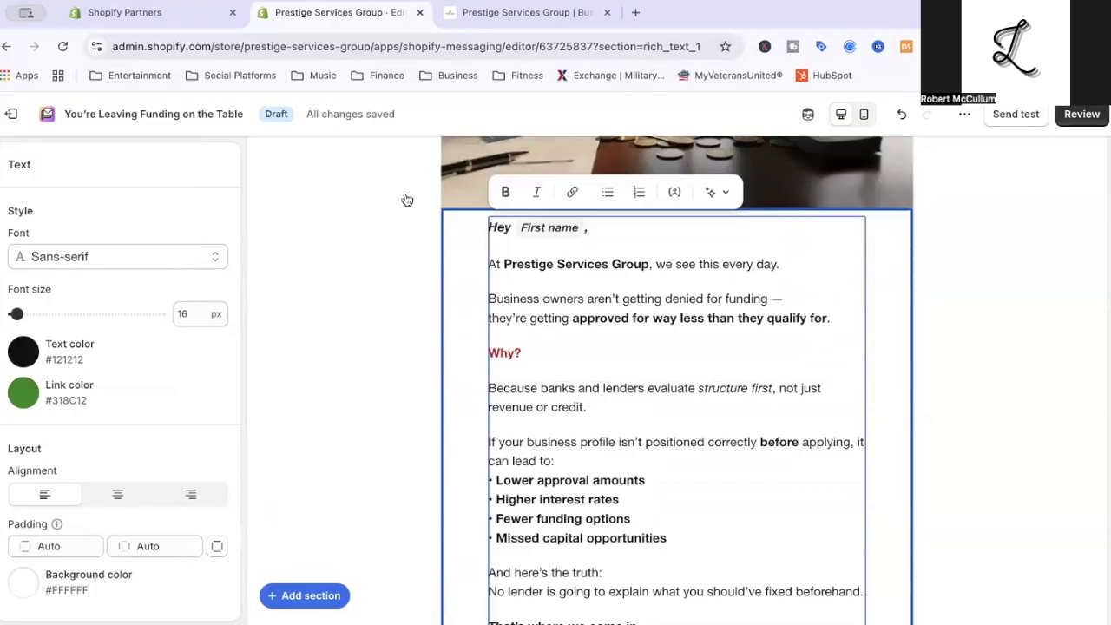
{"action": "left_click", "coordinate": [512, 198]}
{"action": "left_click", "coordinate": [374, 268]}
Center-align the content of the email's footer section.
{"action": "scroll", "coordinate": [376, 268], "scroll_direction": "down", "scroll_amount": 5}
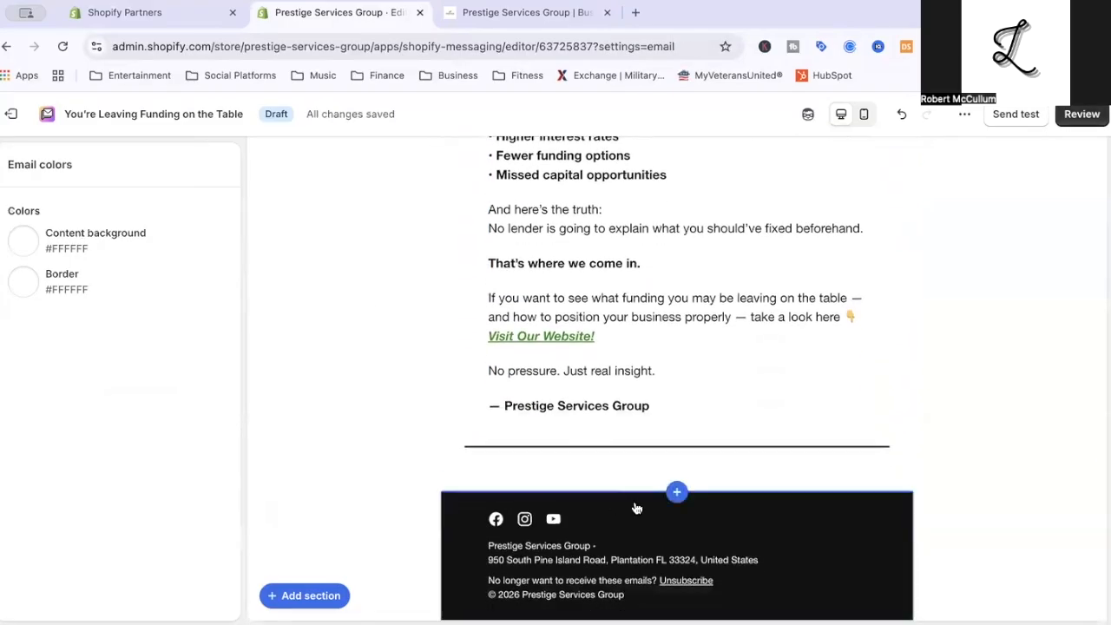
{"action": "left_click", "coordinate": [630, 539]}
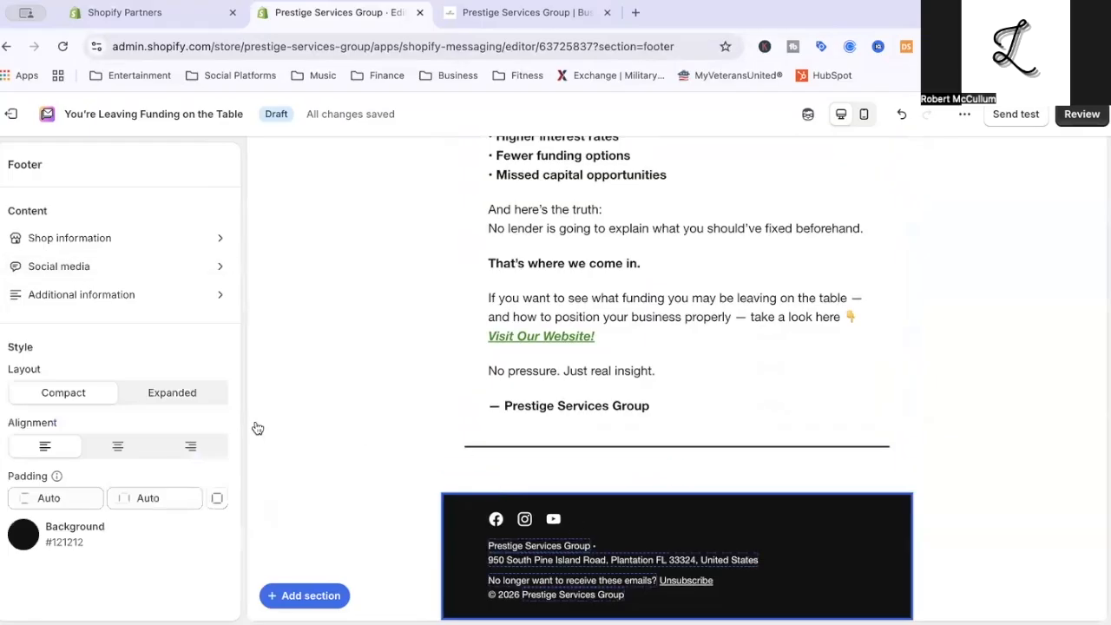
{"action": "left_click", "coordinate": [119, 447]}
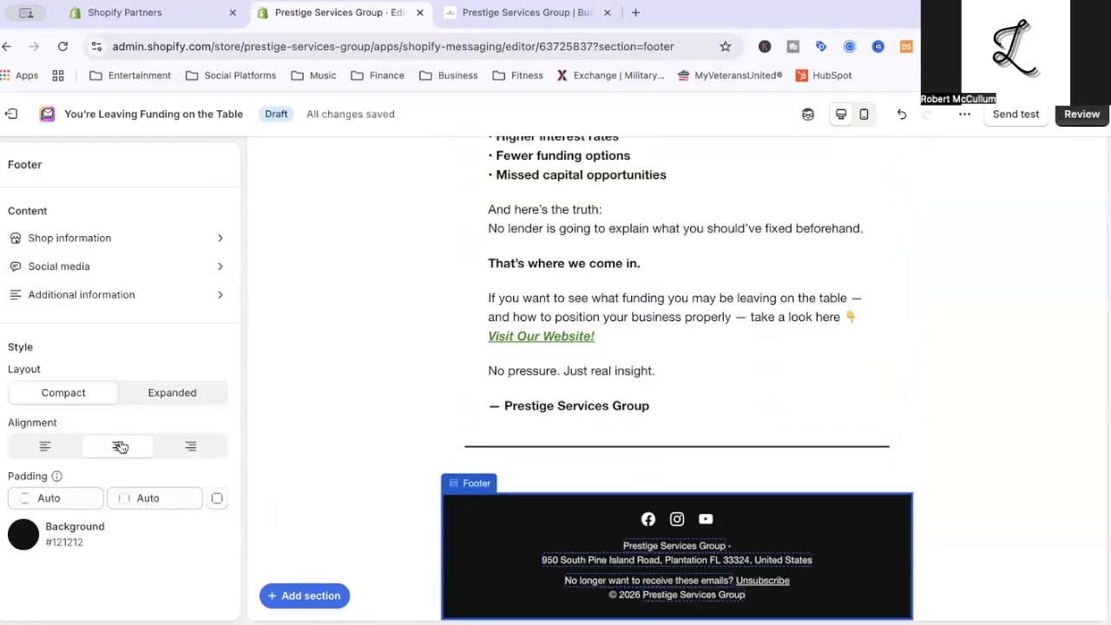
{"action": "left_click", "coordinate": [423, 332]}
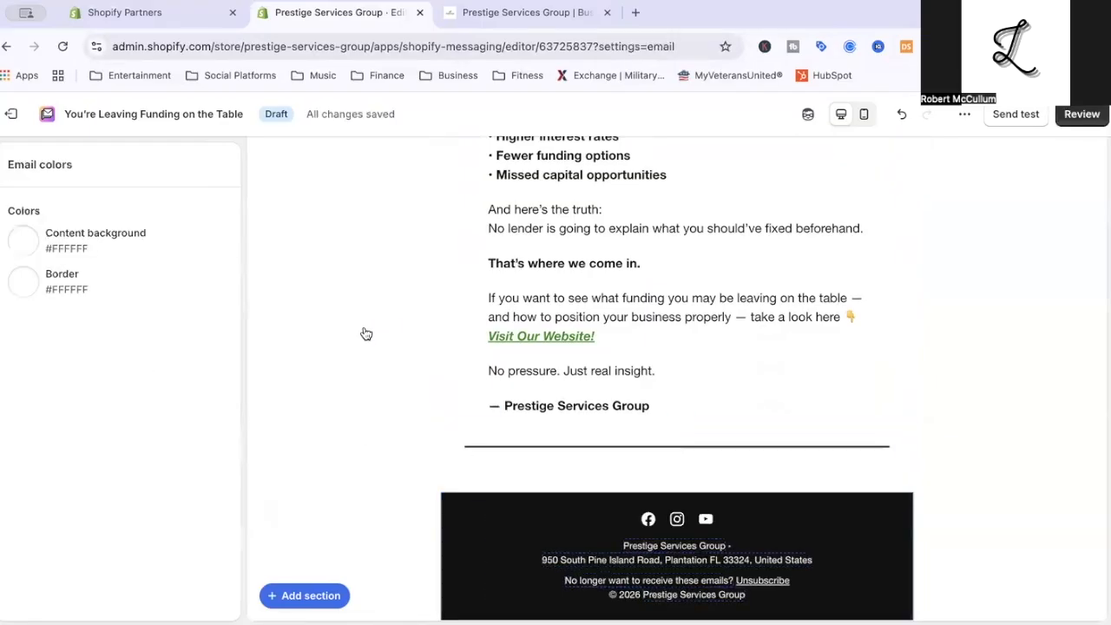
Preview the email in the mobile layout from header to footer and check the additional email actions available.
{"action": "left_click", "coordinate": [865, 118]}
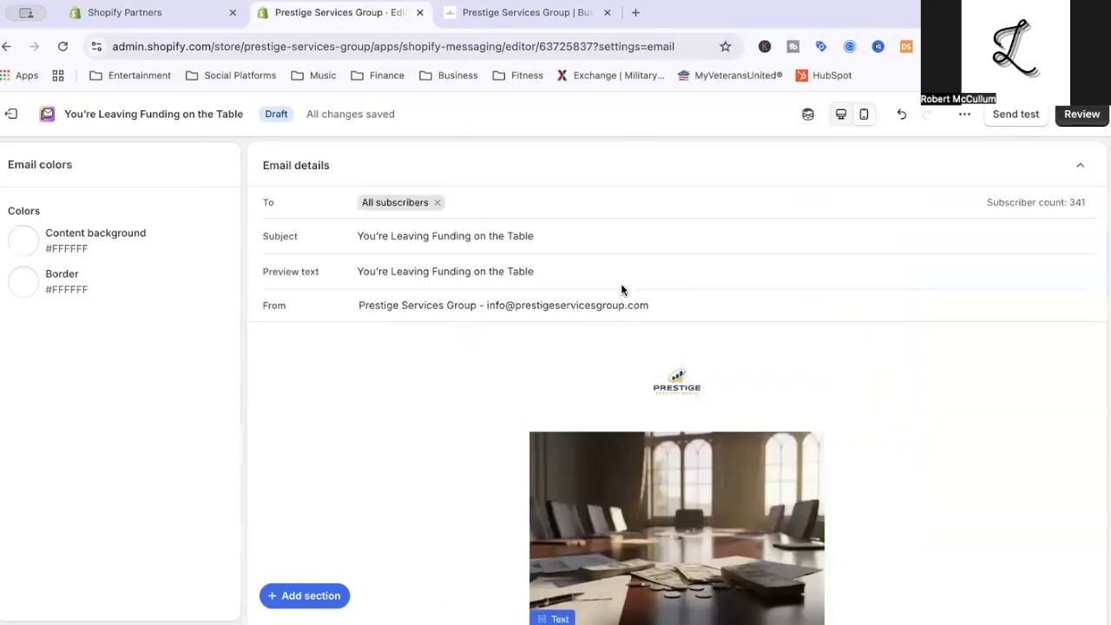
{"action": "scroll", "coordinate": [538, 298], "scroll_direction": "down", "scroll_amount": 3}
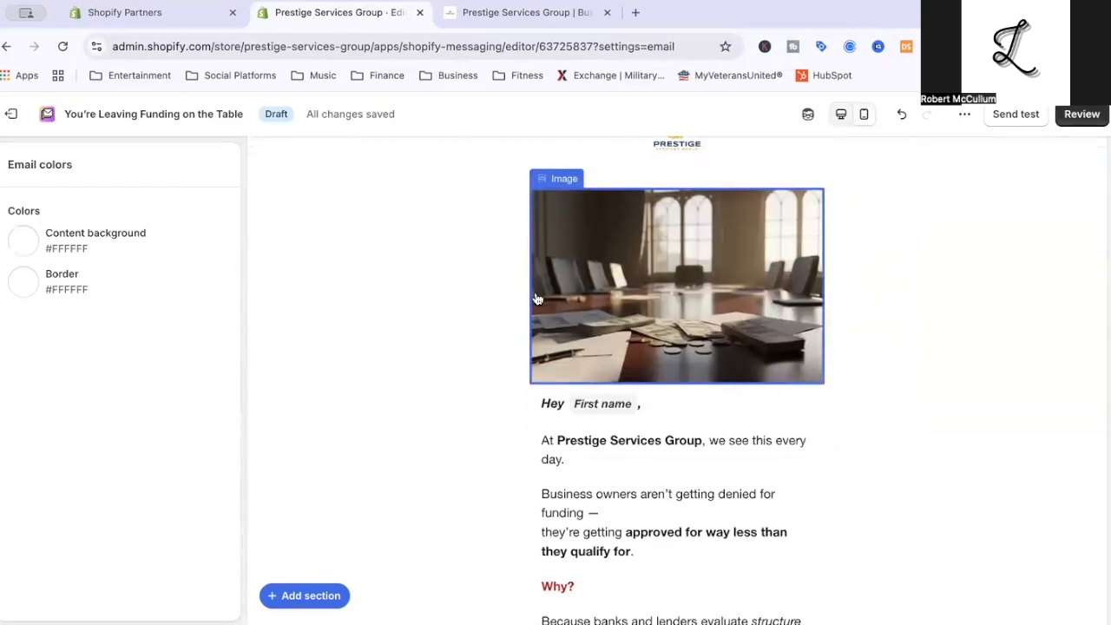
{"action": "scroll", "coordinate": [537, 299], "scroll_direction": "down", "scroll_amount": 4}
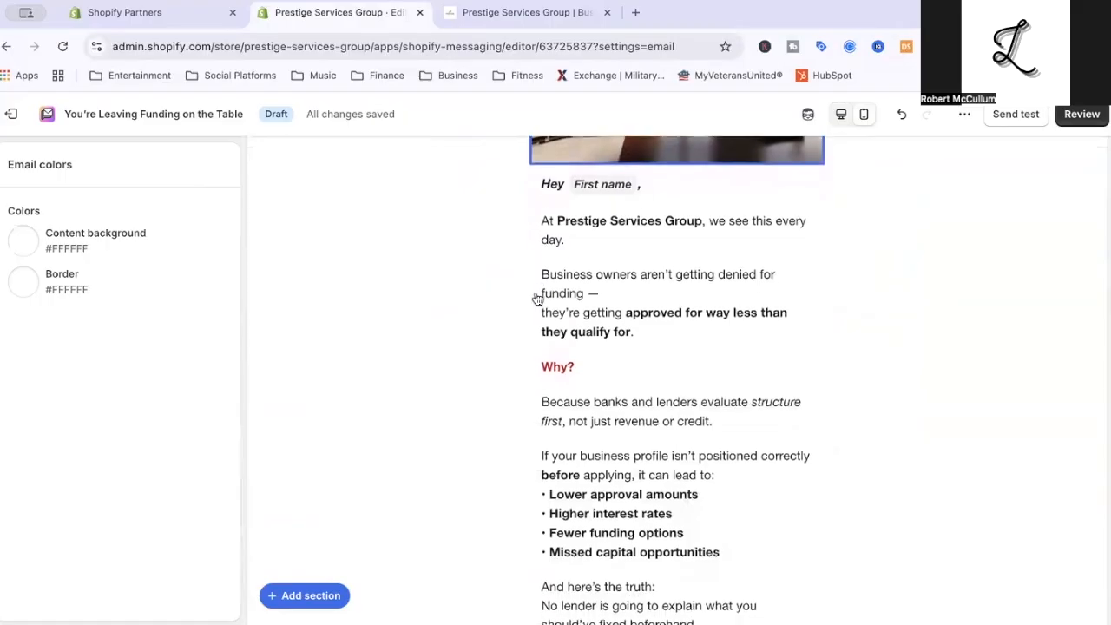
{"action": "scroll", "coordinate": [537, 299], "scroll_direction": "down", "scroll_amount": 8}
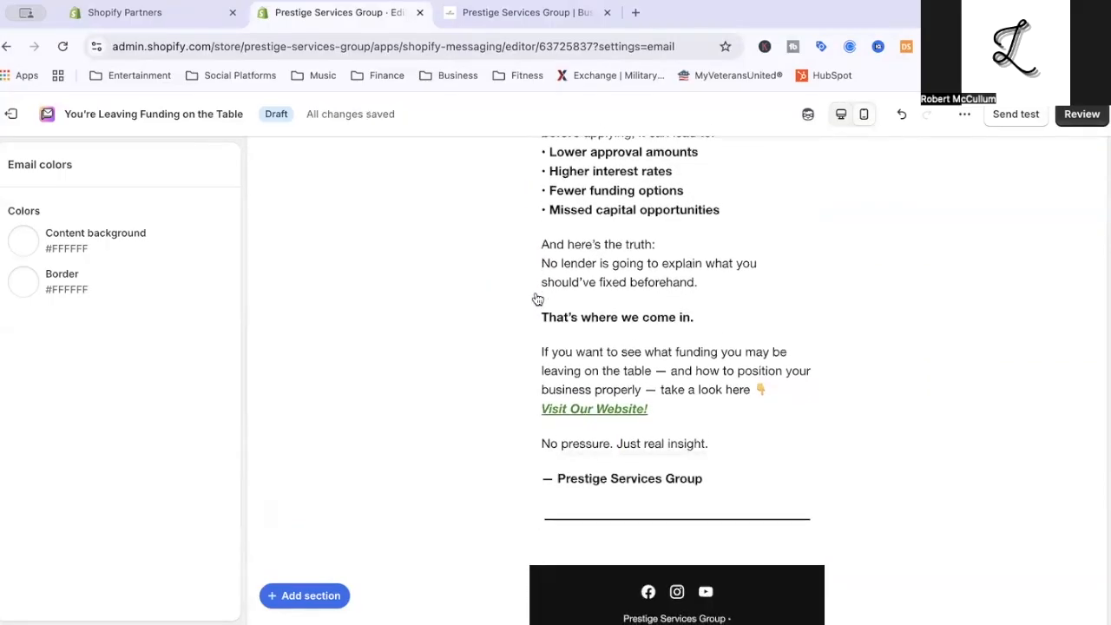
{"action": "scroll", "coordinate": [538, 299], "scroll_direction": "down", "scroll_amount": 1}
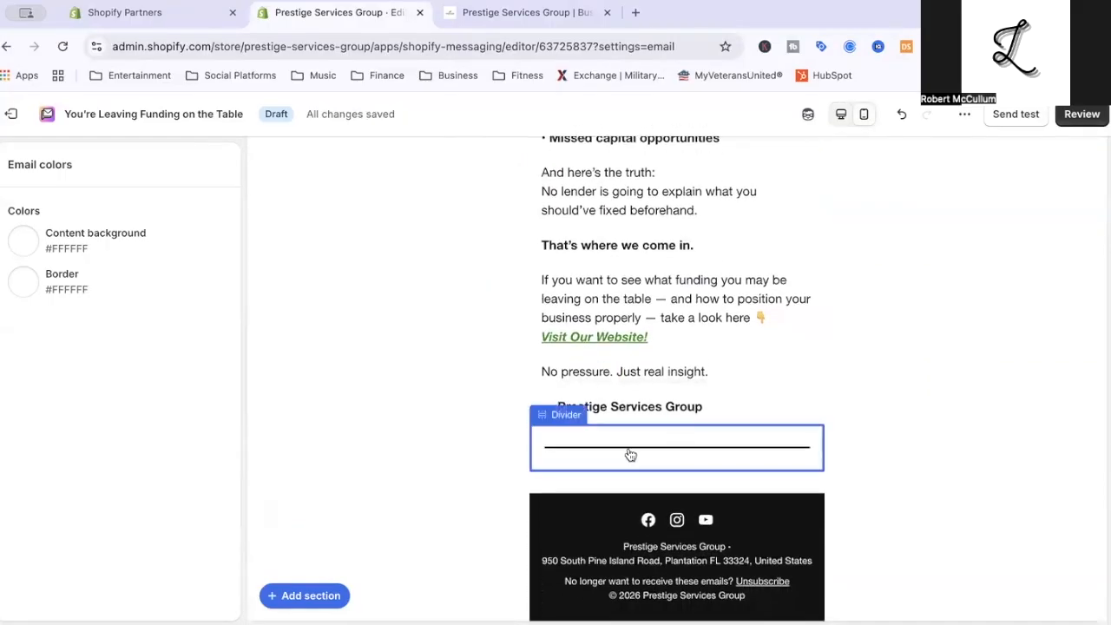
{"action": "scroll", "coordinate": [630, 455], "scroll_direction": "up", "scroll_amount": 15}
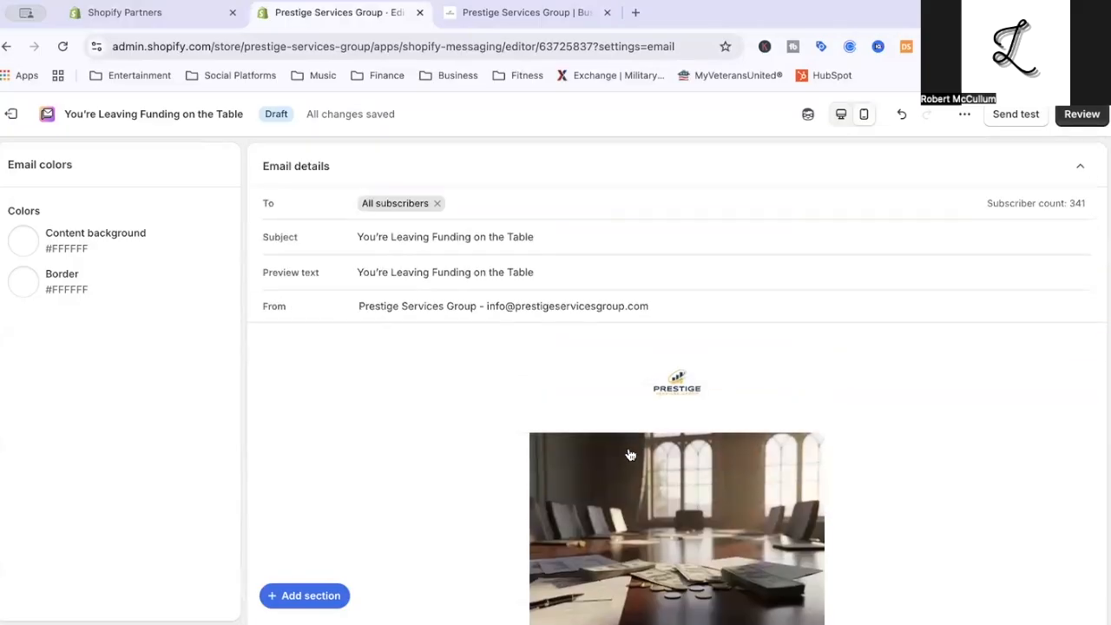
{"action": "left_click", "coordinate": [963, 115]}
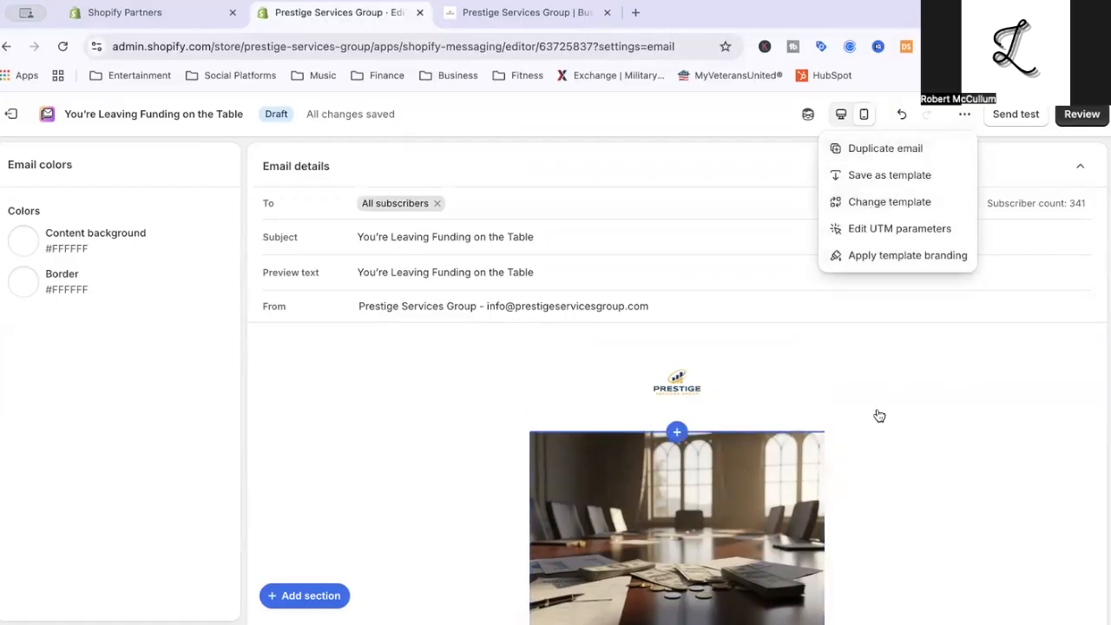
{"action": "left_click", "coordinate": [962, 412]}
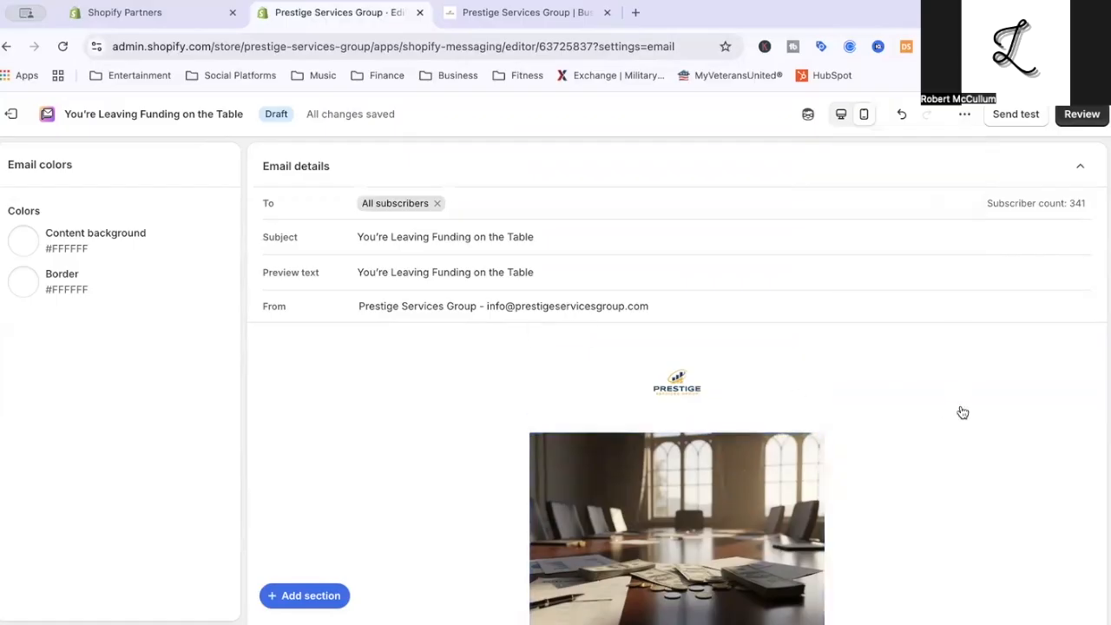
Review the finished email and schedule it to send at the suggested time, tomorrow at 5:42 pm EST.
{"action": "left_click", "coordinate": [1093, 116]}
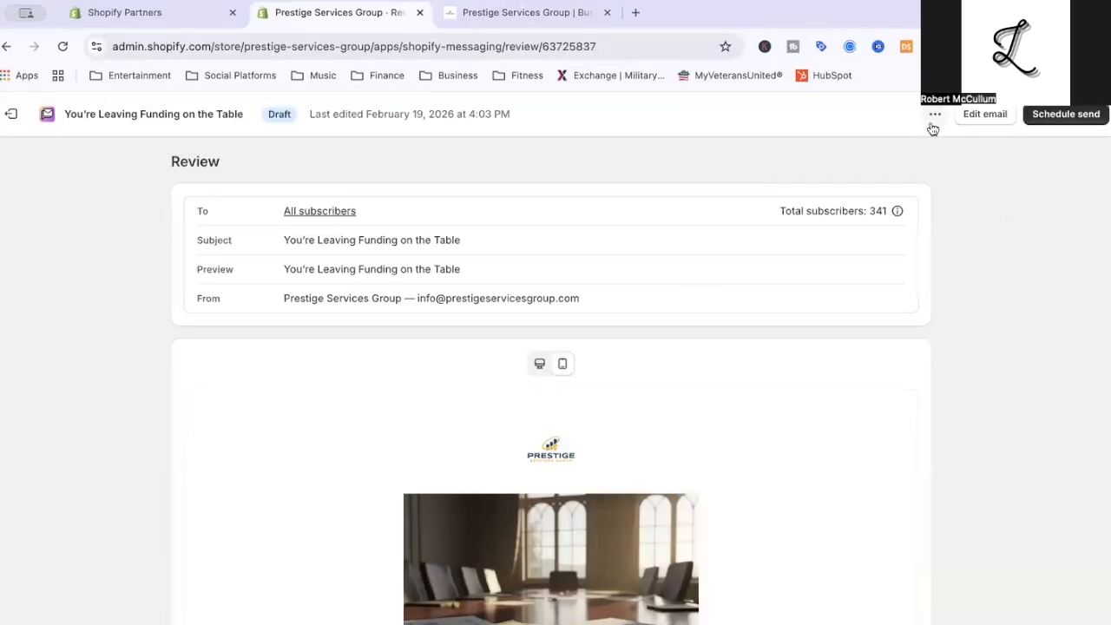
{"action": "left_click", "coordinate": [934, 117]}
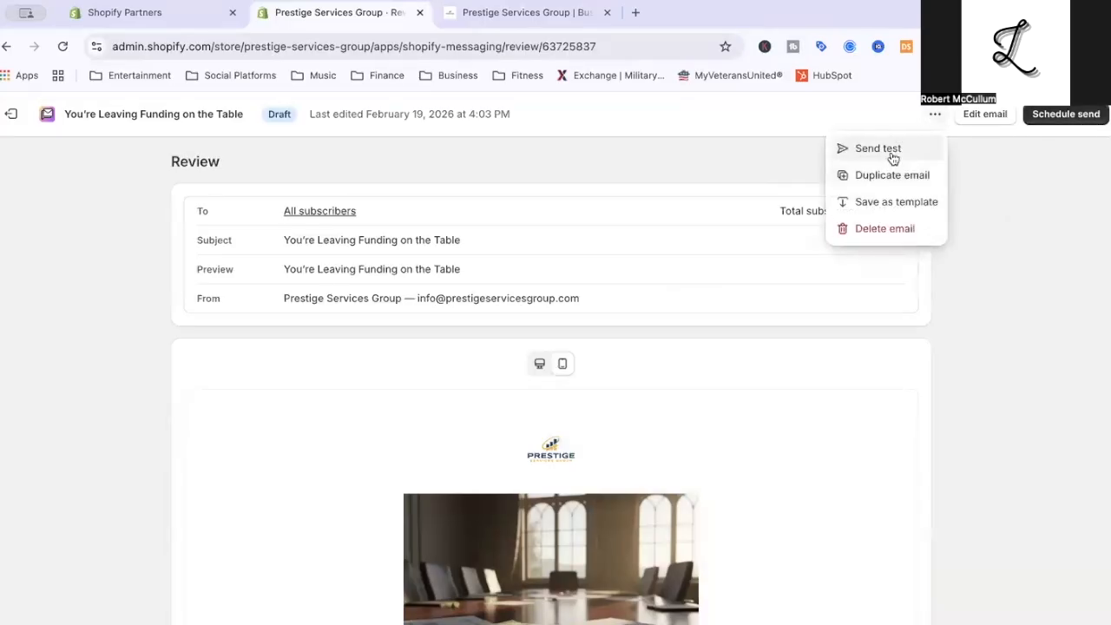
{"action": "left_click", "coordinate": [1065, 114]}
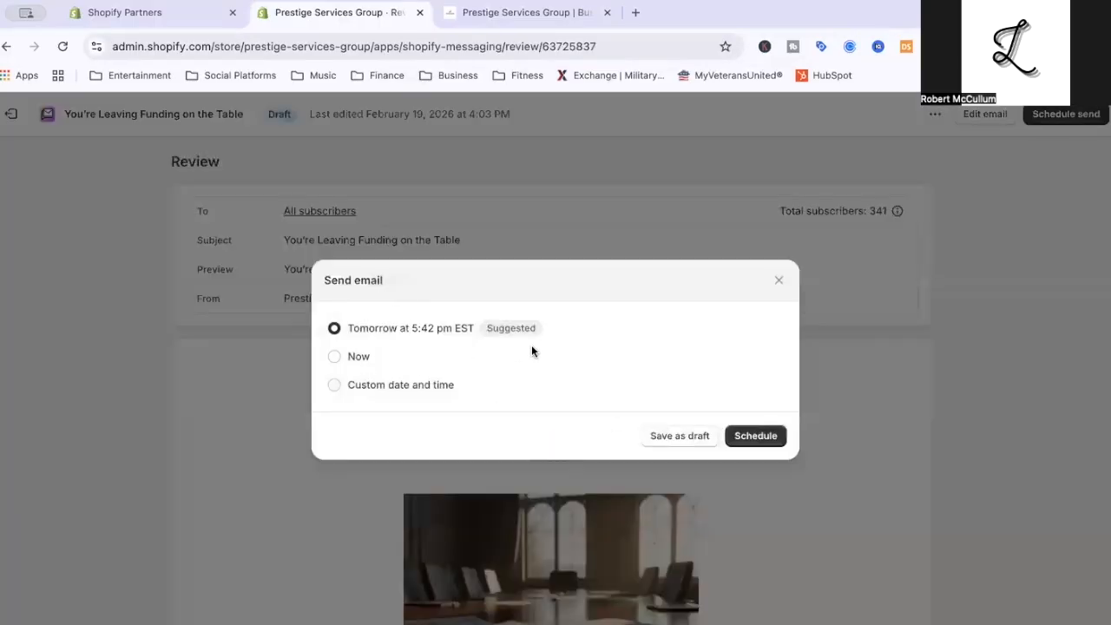
{"action": "mouse_move", "coordinate": [496, 336]}
{"action": "left_click", "coordinate": [769, 434]}
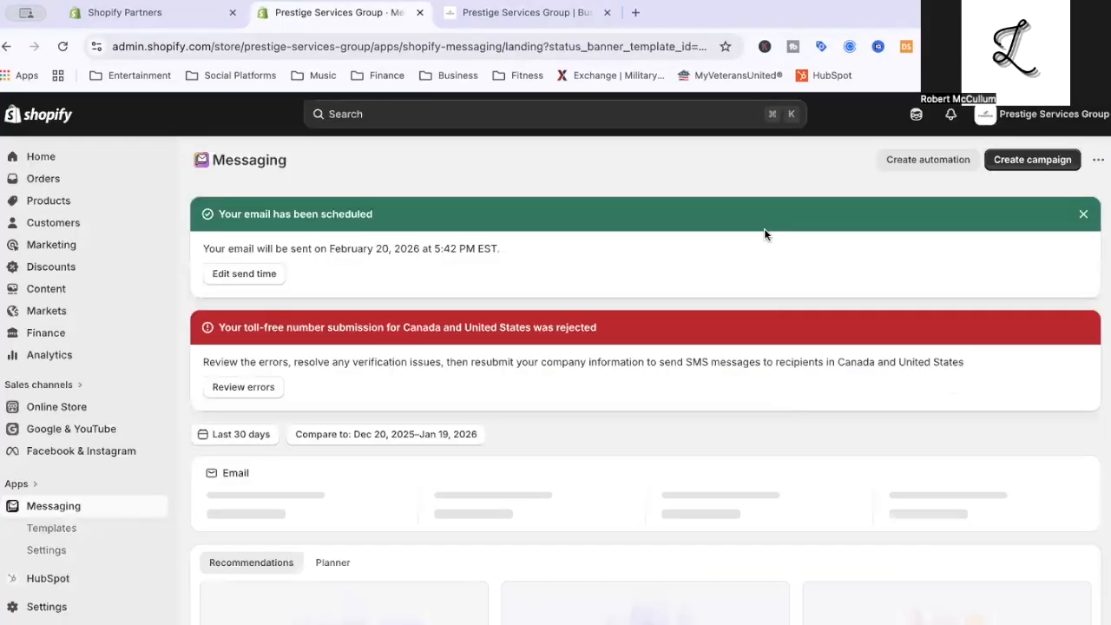